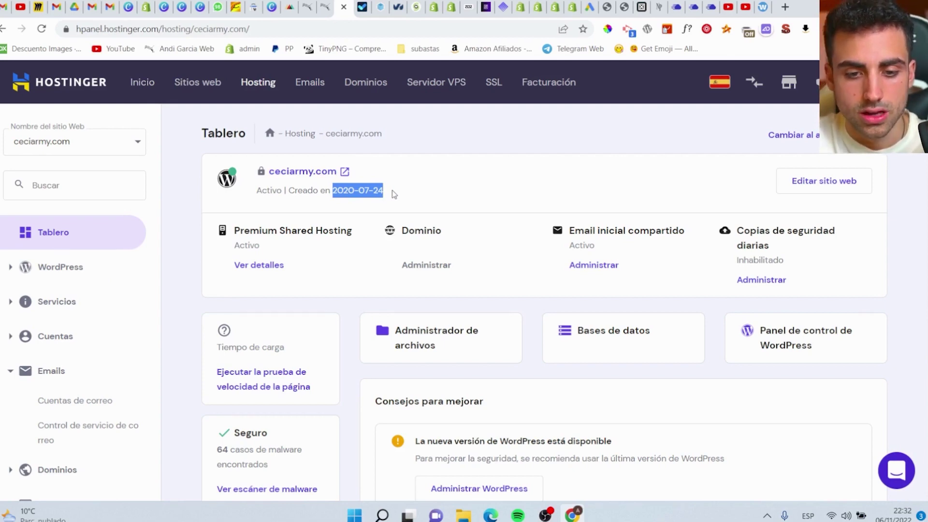
# Look through the hosting plans and prices of Raiola Networks, OVHcloud and SiteGround.
pyautogui.click(361, 186)
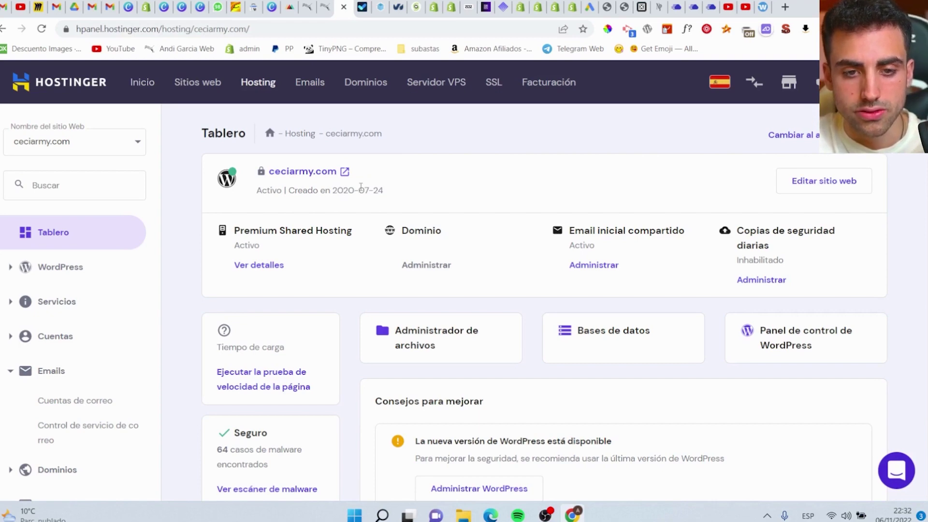
pyautogui.click(381, 7)
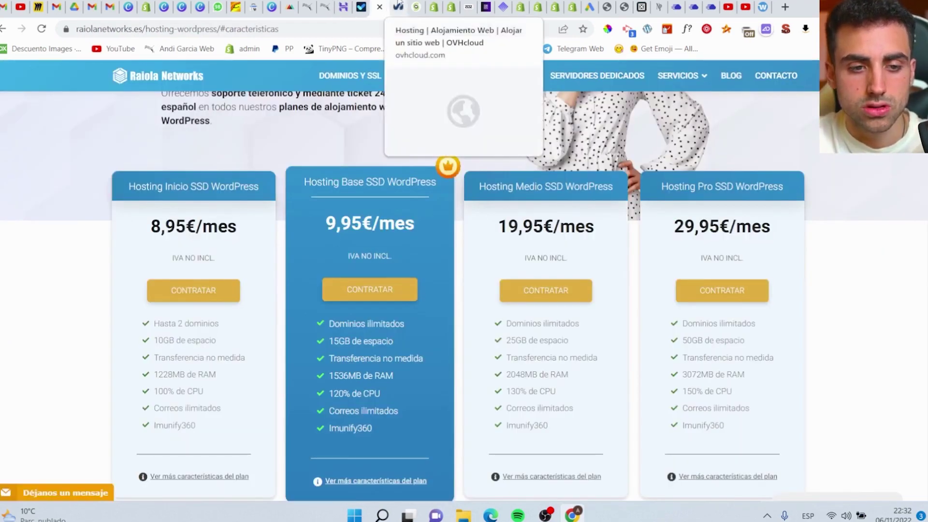
pyautogui.click(399, 5)
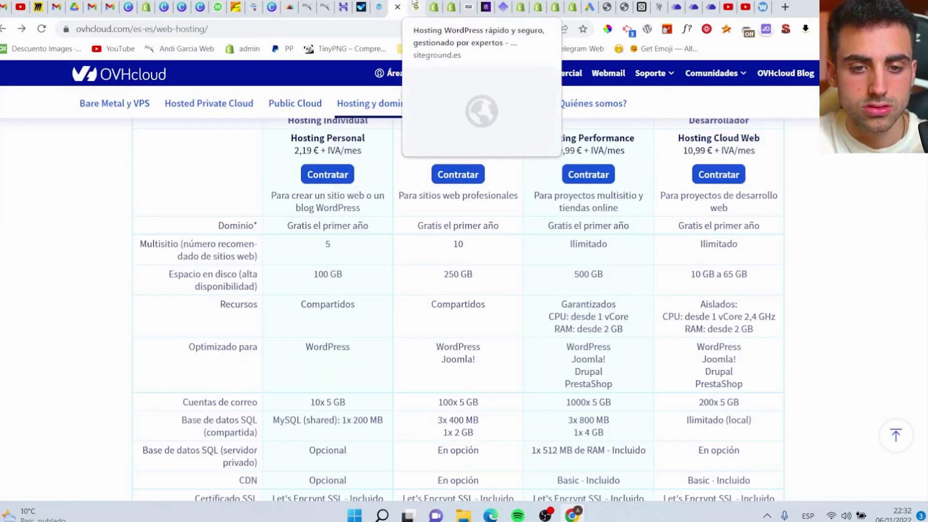
pyautogui.click(414, 5)
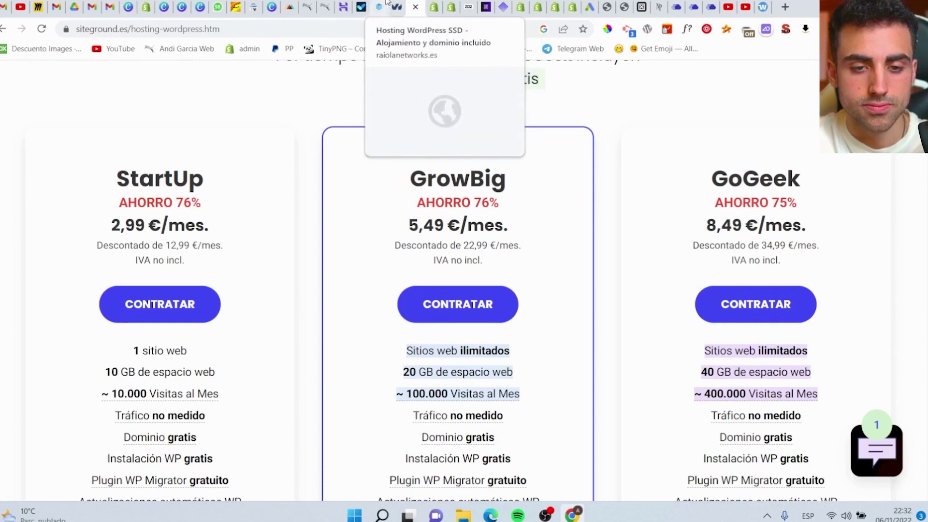
# Check the Sitechecker hosting report for Webempresa and highlight the organization that hosts the site.
pyautogui.click(365, 4)
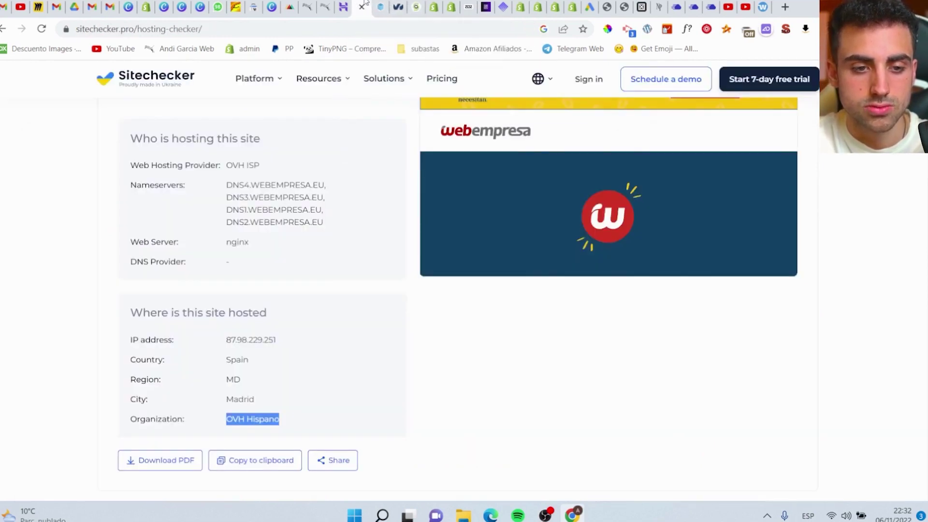
pyautogui.click(230, 415)
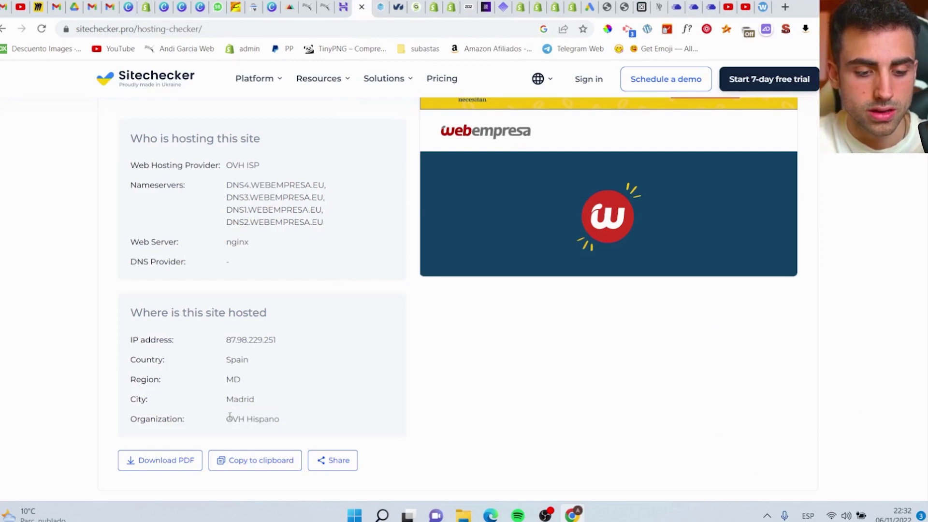
pyautogui.moveTo(227, 416); pyautogui.dragTo(280, 419)
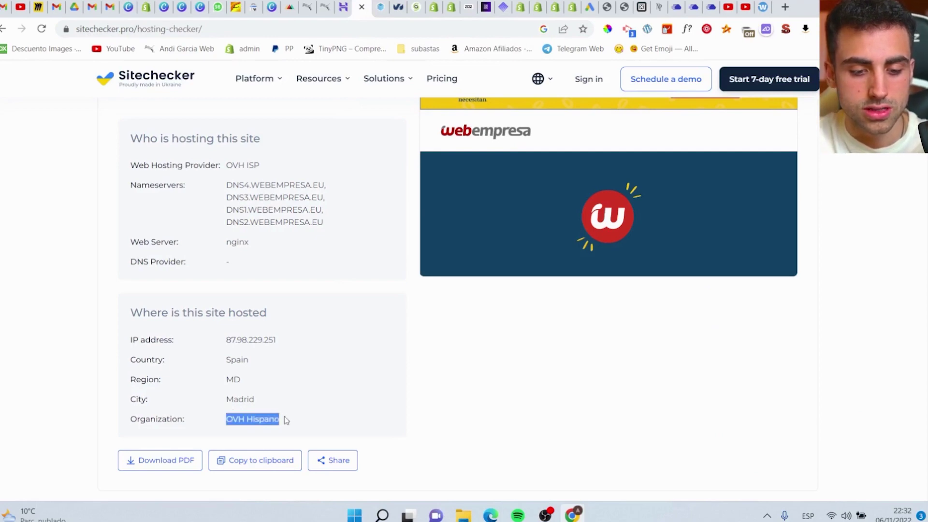
# Return to the Raiola Networks plans and the OVHcloud web hosting comparison table.
pyautogui.click(384, 4)
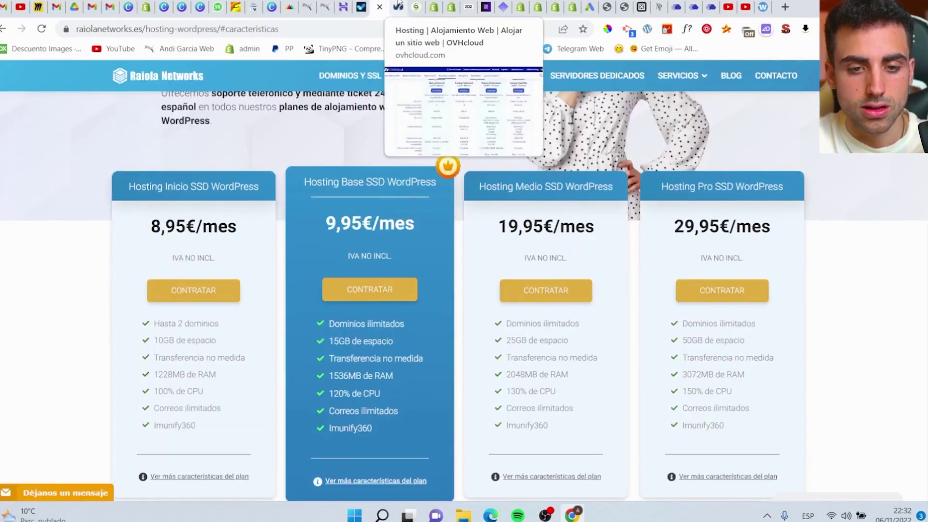
pyautogui.click(399, 4)
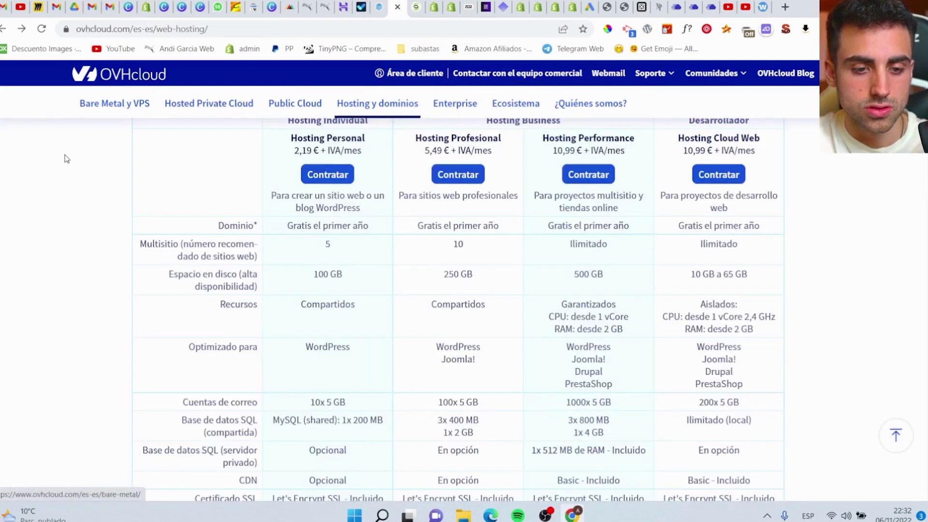
pyautogui.scroll(1, 110, 177)
# Examine SiteGround's WordPress plans, highlighting the StartUp plan's monthly visits, website allowance and traffic.
pyautogui.hotkey('ctrl', 'Tab')
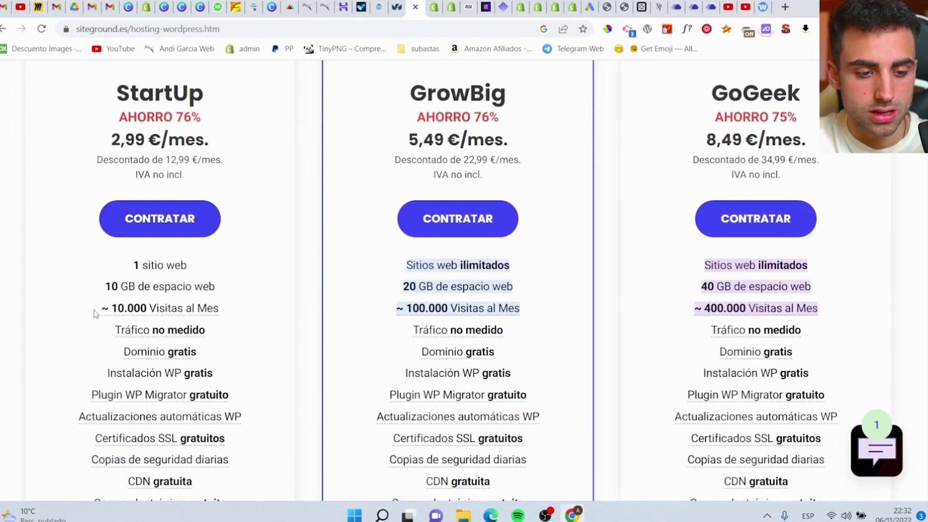
pyautogui.moveTo(100, 308); pyautogui.dragTo(226, 310)
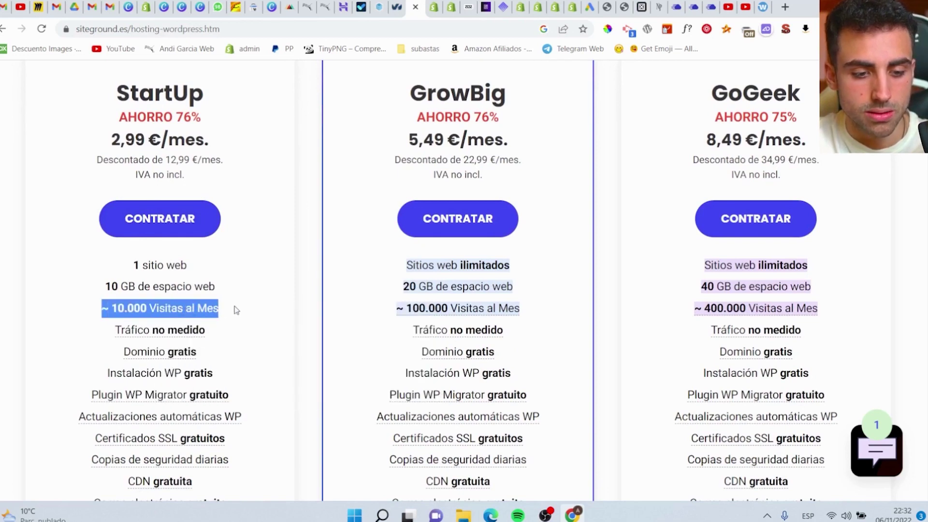
pyautogui.moveTo(128, 265); pyautogui.dragTo(234, 266)
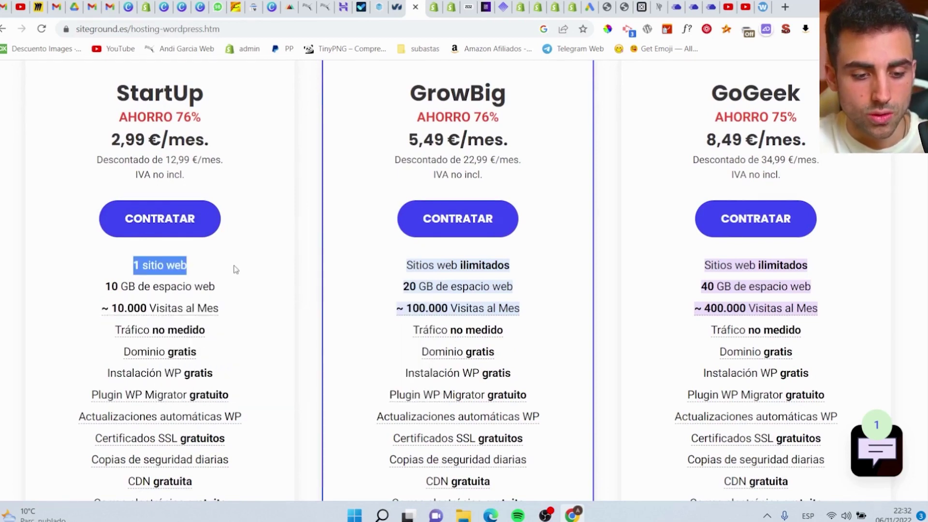
pyautogui.moveTo(102, 331); pyautogui.dragTo(232, 330)
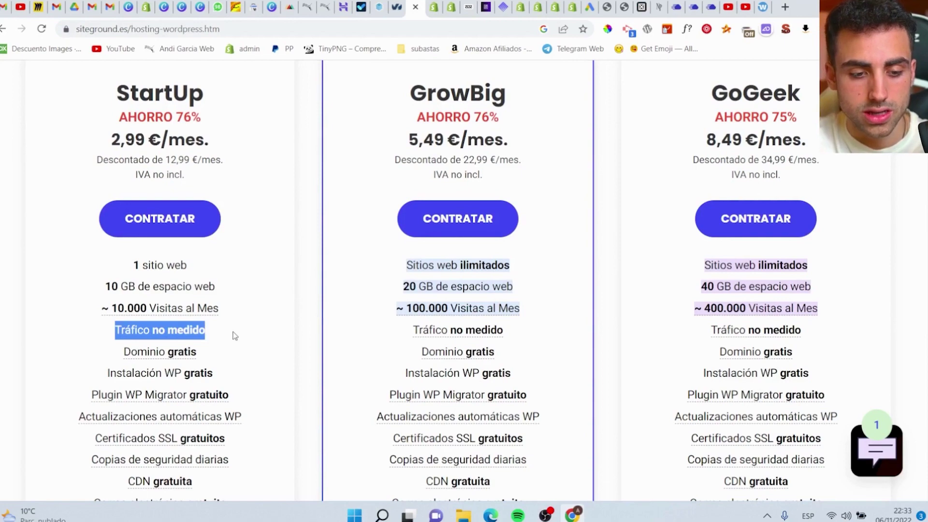
pyautogui.moveTo(817, 315)
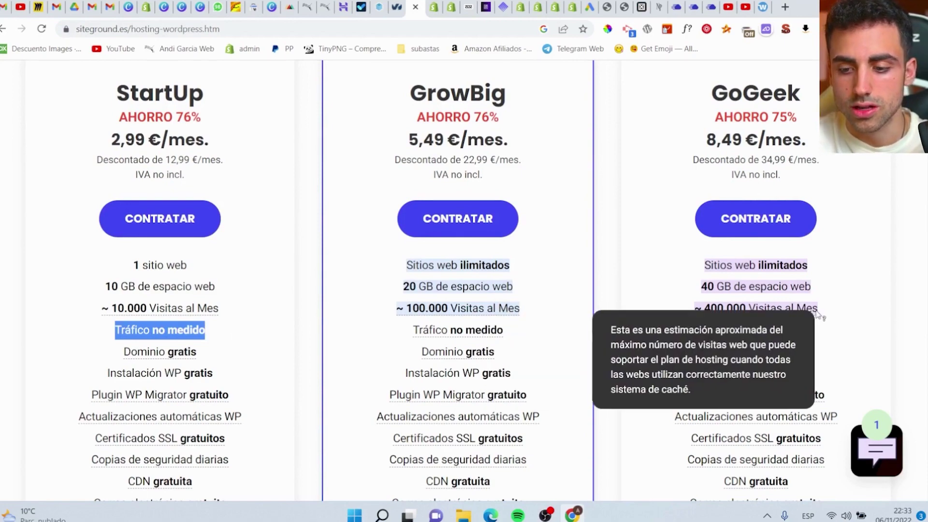
pyautogui.scroll(10, 820, 315)
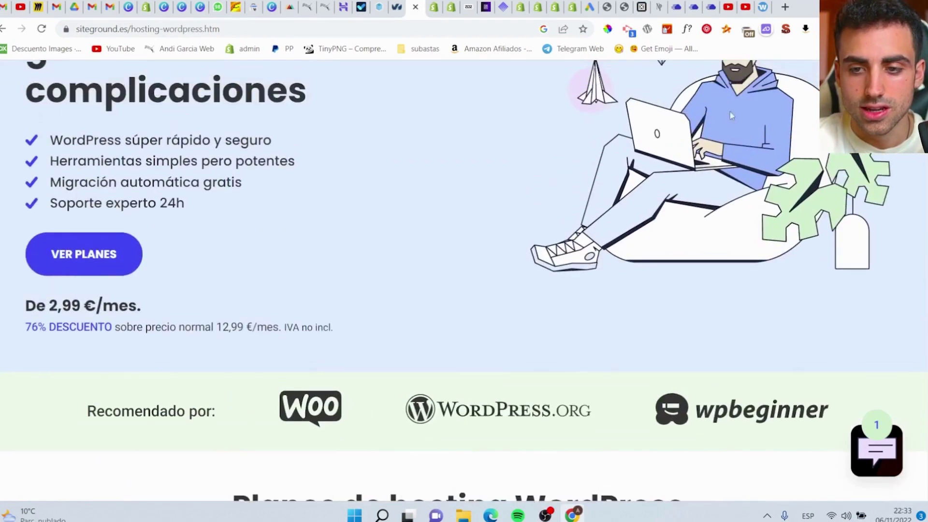
# View the Cloudways vs SiteGround article and the two YouTube videos on Cloudways server speed and Cloudways vs SiteGround speed.
pyautogui.click(763, 5)
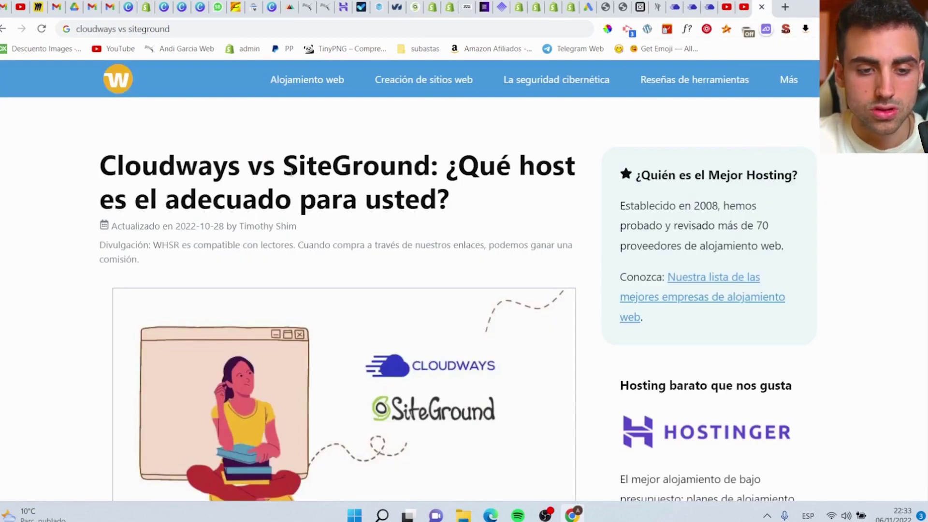
pyautogui.moveTo(287, 161); pyautogui.dragTo(276, 164)
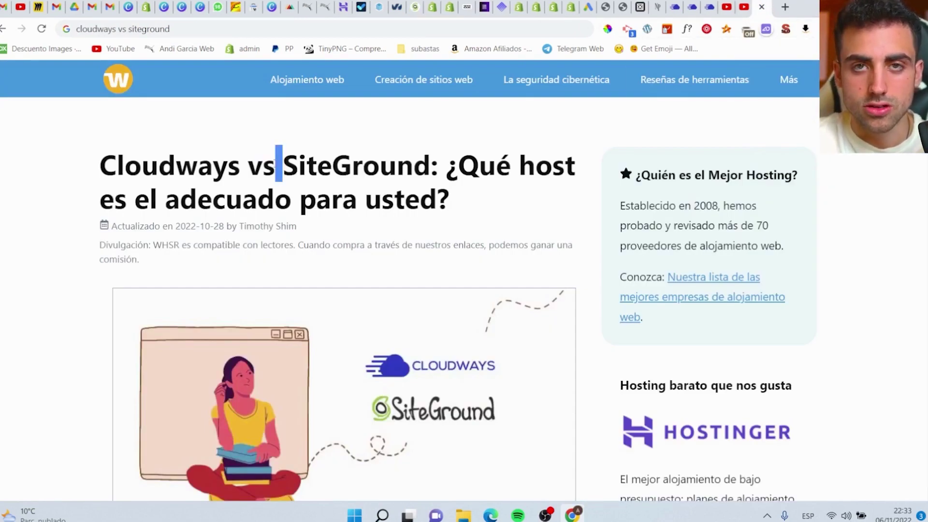
pyautogui.click(726, 7)
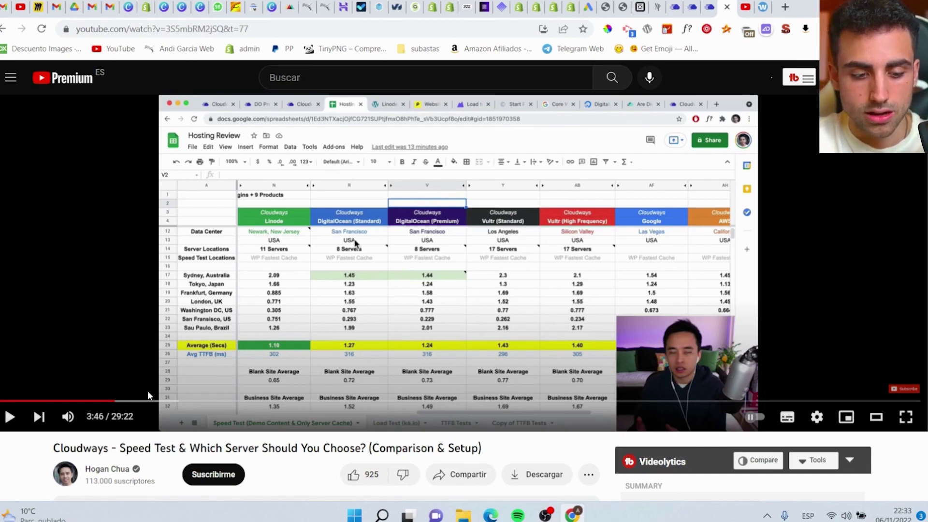
pyautogui.click(746, 6)
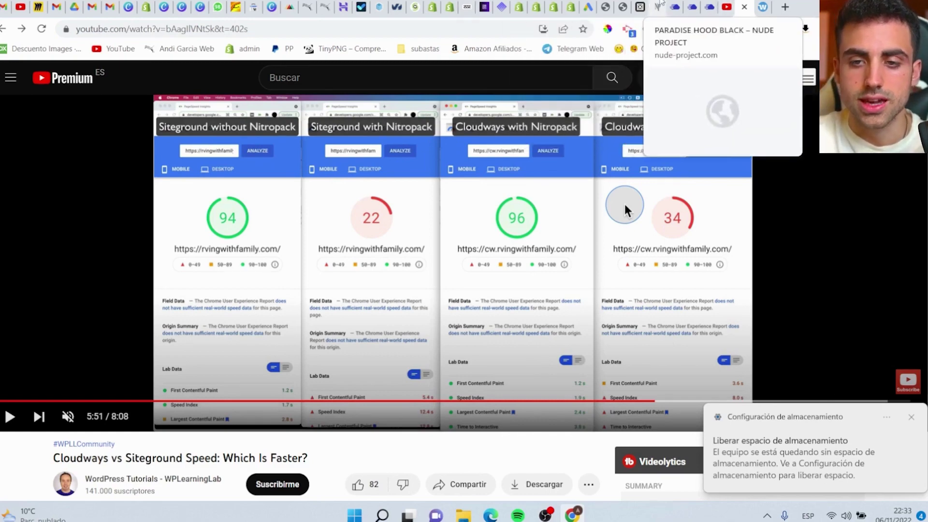
# Examine the Cloudways pricing page, comparing the cloud providers and the Standard DigitalOcean plans' monthly prices and resources.
pyautogui.click(673, 6)
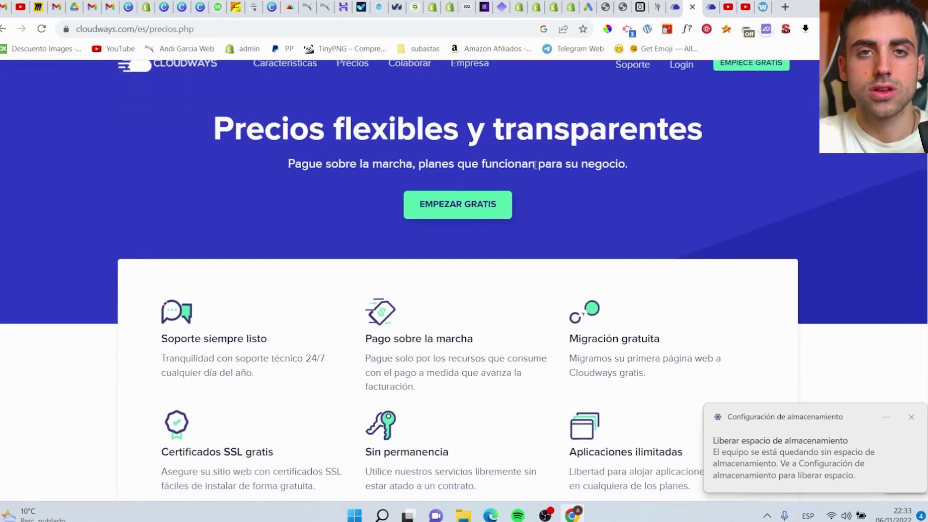
pyautogui.scroll(-10, 534, 164)
pyautogui.scroll(3, 534, 167)
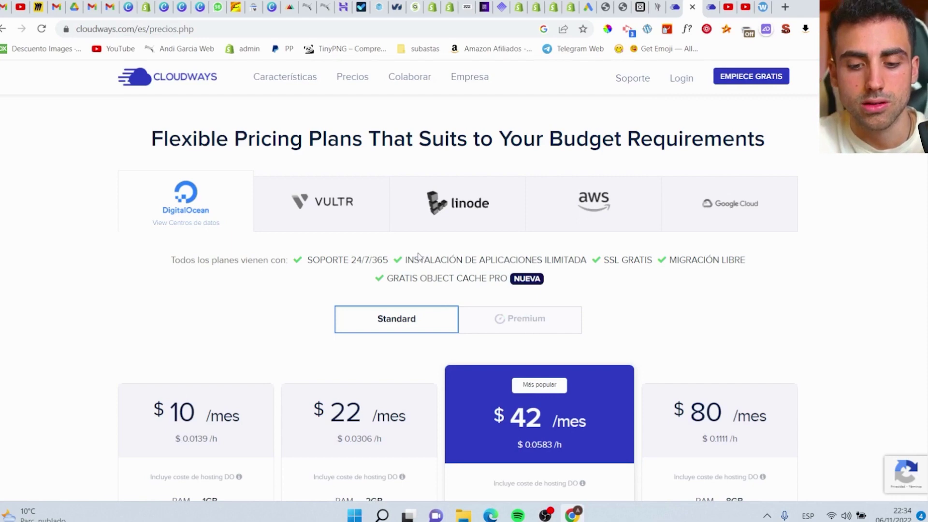
pyautogui.scroll(-3, 418, 256)
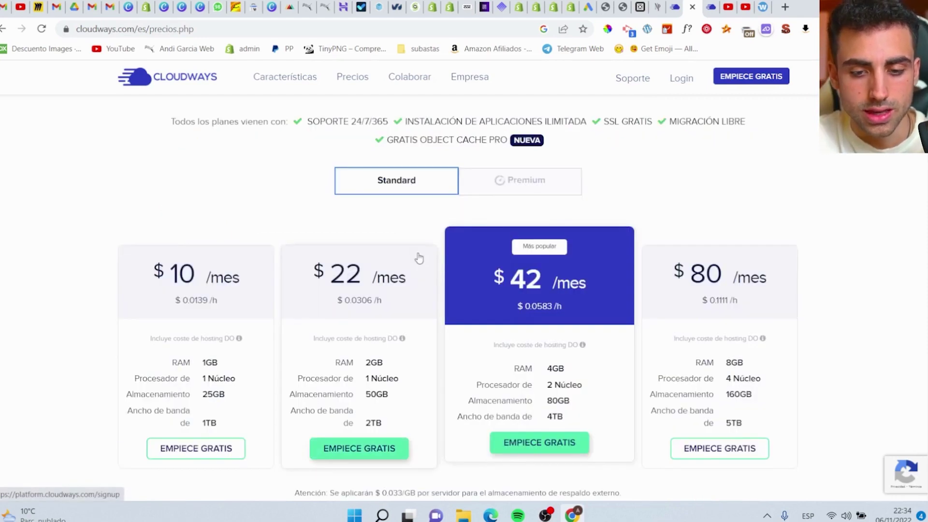
pyautogui.scroll(-1, 419, 257)
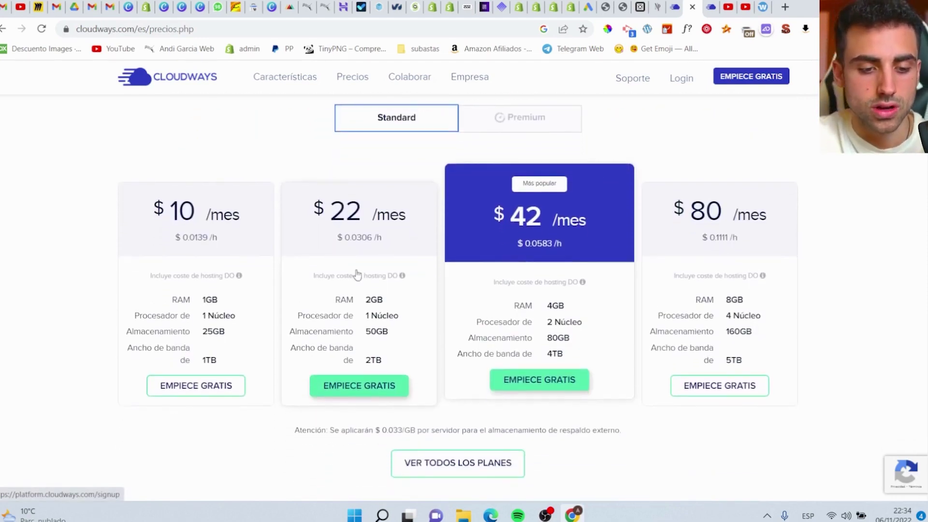
pyautogui.scroll(4, 176, 232)
pyautogui.scroll(-3, 161, 360)
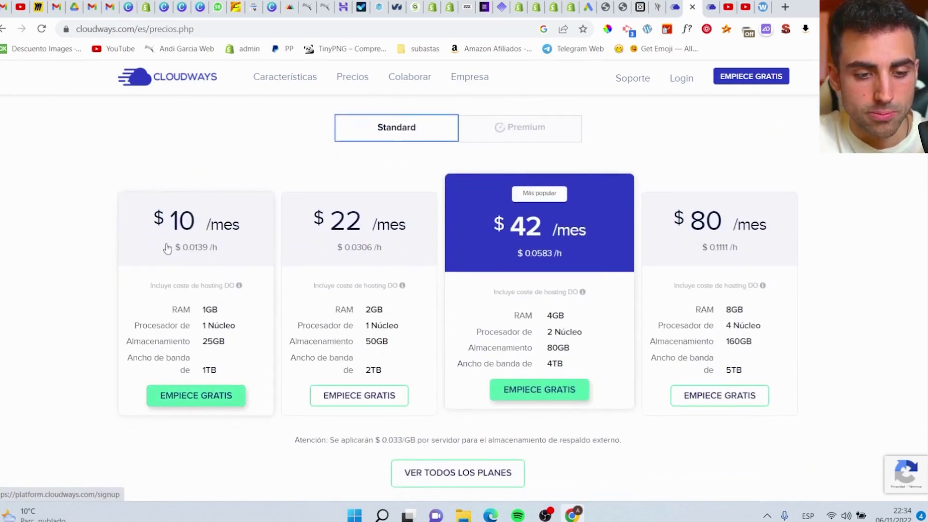
pyautogui.scroll(5, 232, 278)
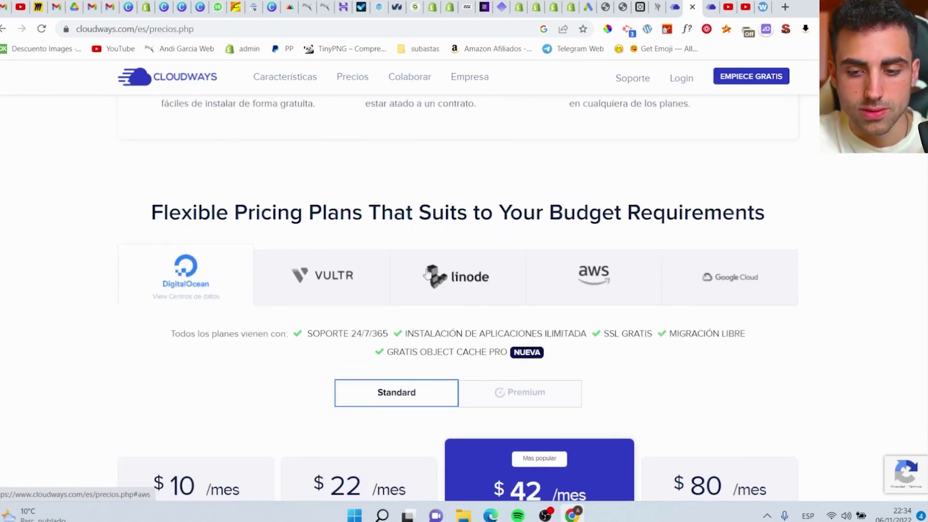
pyautogui.scroll(-5, 383, 279)
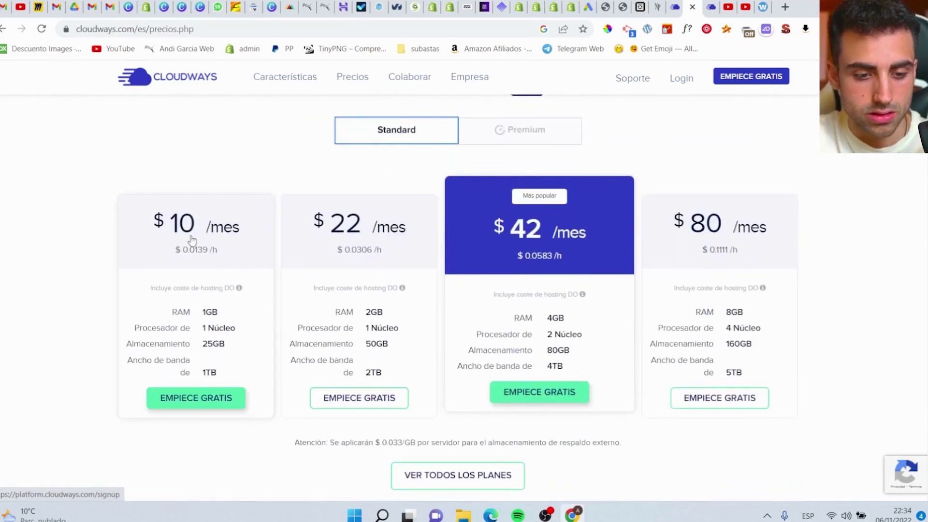
pyautogui.scroll(-3, 177, 297)
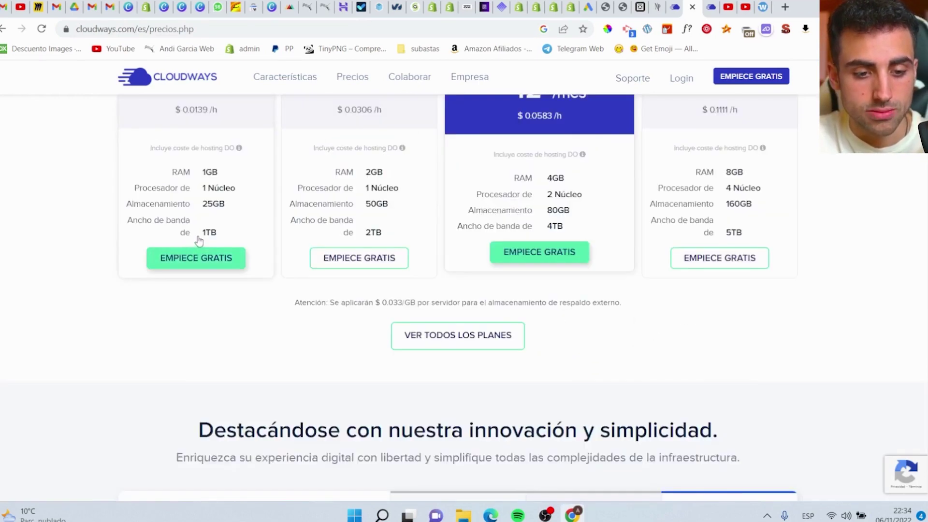
# Review the Cloudways feature comparison against other hosting providers, highlighting the DNS management and cloud providers rows.
pyautogui.scroll(-5, 384, 283)
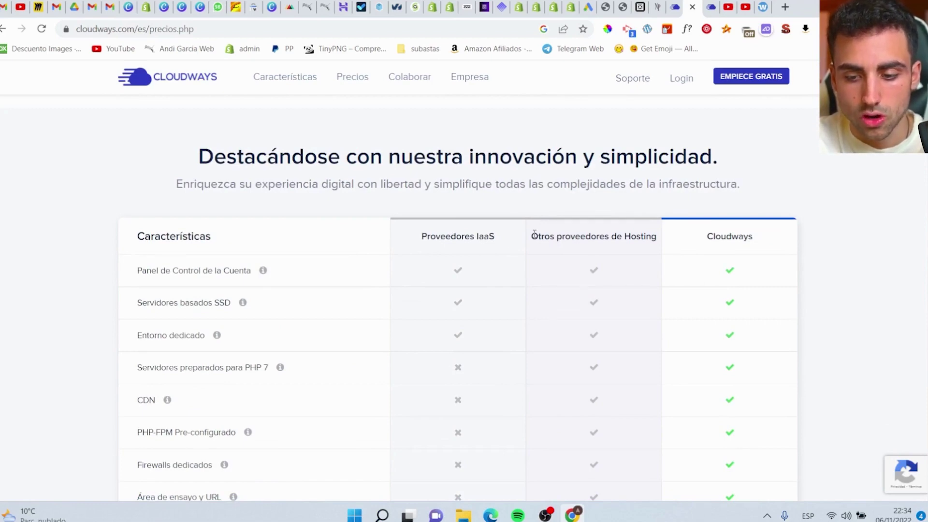
pyautogui.scroll(-6, 255, 214)
pyautogui.scroll(-2, 147, 242)
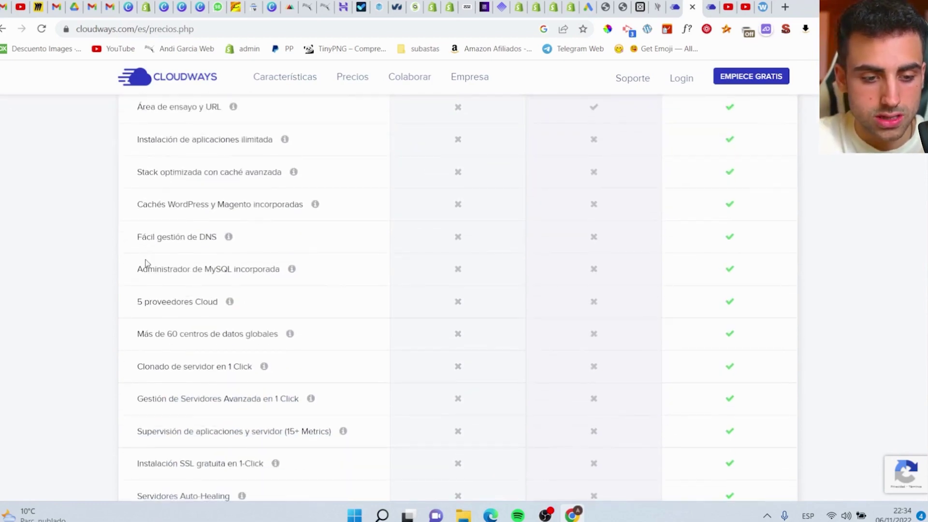
pyautogui.moveTo(136, 238); pyautogui.dragTo(277, 245)
pyautogui.click(131, 302)
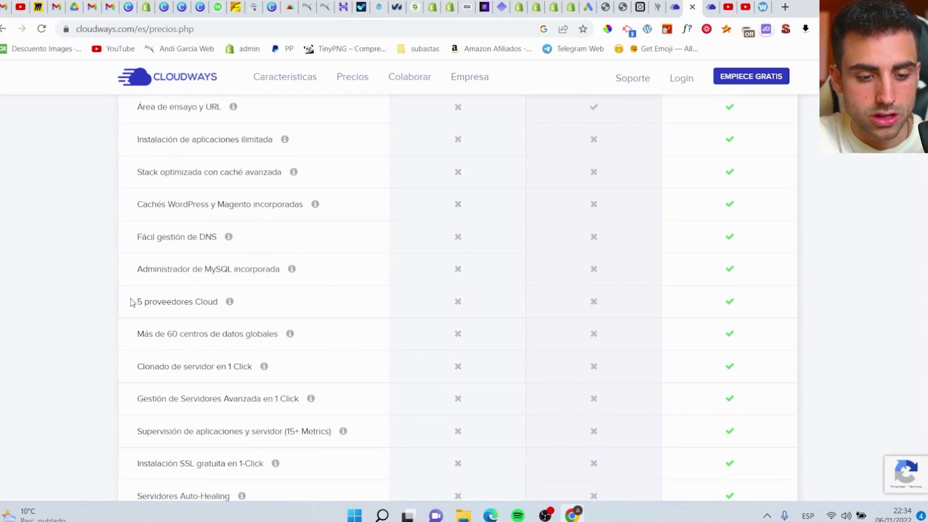
pyautogui.moveTo(131, 302); pyautogui.dragTo(269, 306)
# Read through the rest of the Cloudways feature table, highlighting the one-click server cloning and free one-click SSL installation rows.
pyautogui.scroll(-1, 269, 305)
pyautogui.moveTo(135, 315); pyautogui.dragTo(251, 314)
pyautogui.moveTo(142, 315); pyautogui.dragTo(281, 319)
pyautogui.scroll(-2, 287, 319)
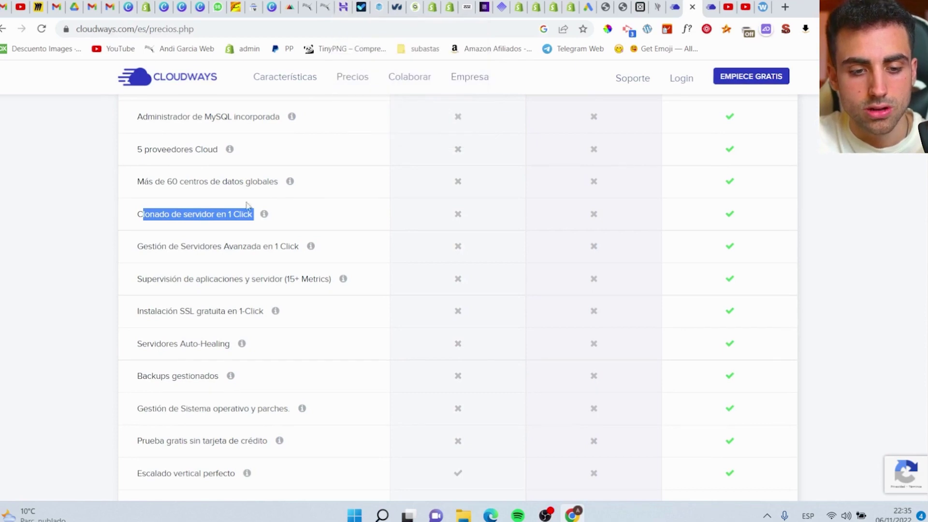
pyautogui.scroll(-2, 212, 243)
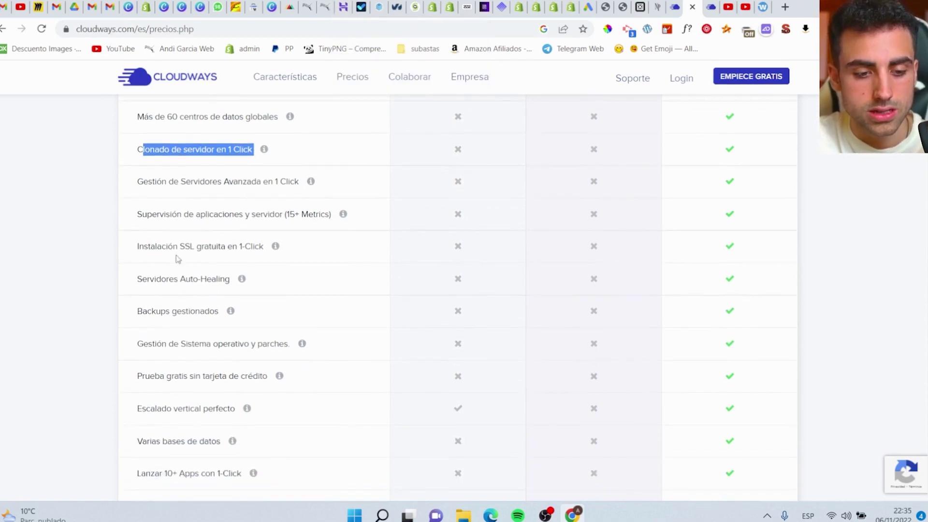
pyautogui.moveTo(128, 248); pyautogui.dragTo(326, 245)
pyautogui.scroll(-2, 327, 245)
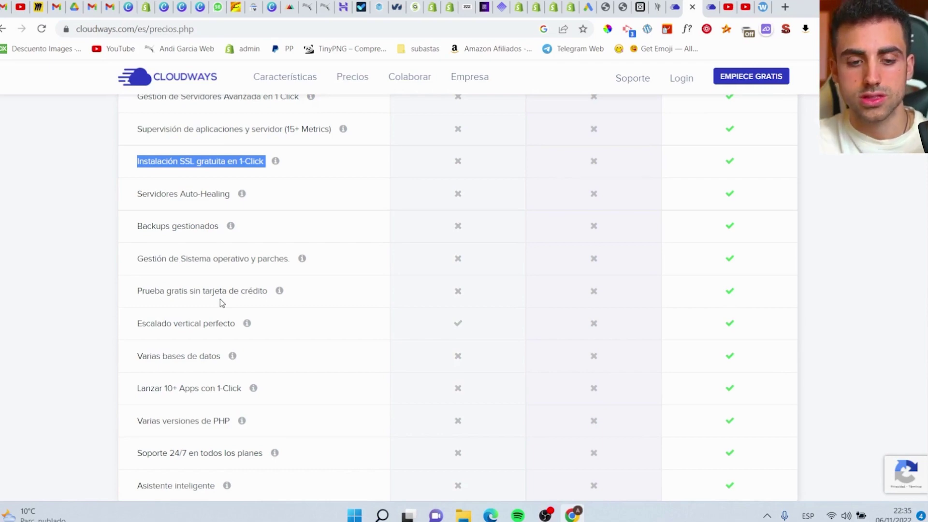
pyautogui.scroll(-10, 219, 298)
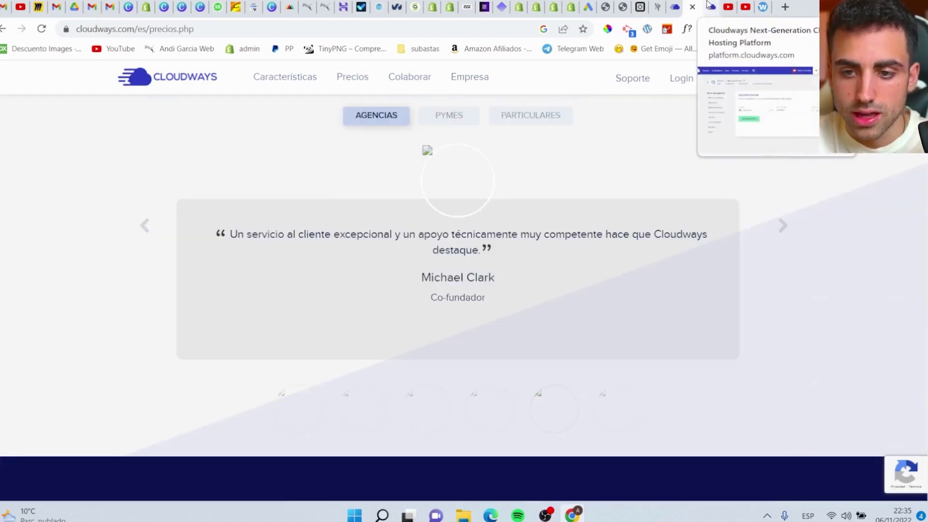
# Switch to the Cloudways platform and open the account's server list.
pyautogui.click(708, 6)
pyautogui.click(117, 81)
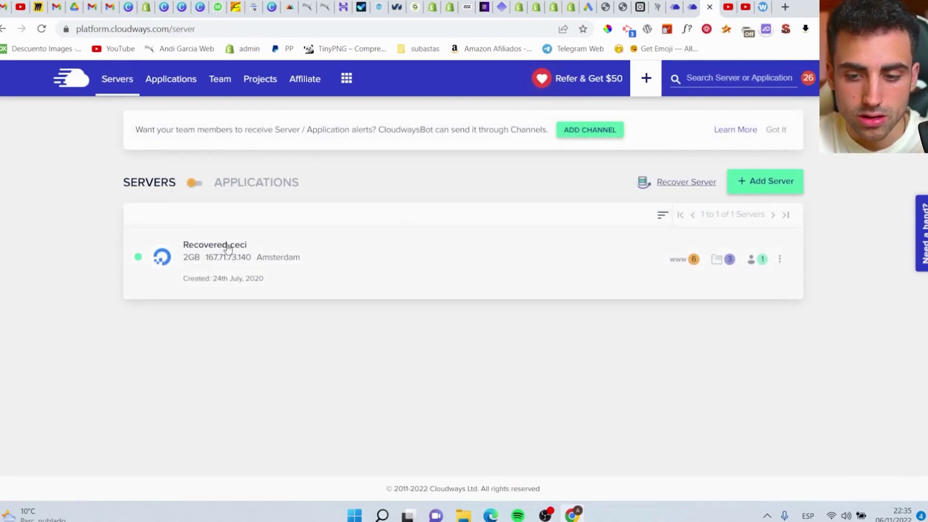
# Check which applications are installed on the Recovered-ceci server and open its server management page.
pyautogui.click(676, 263)
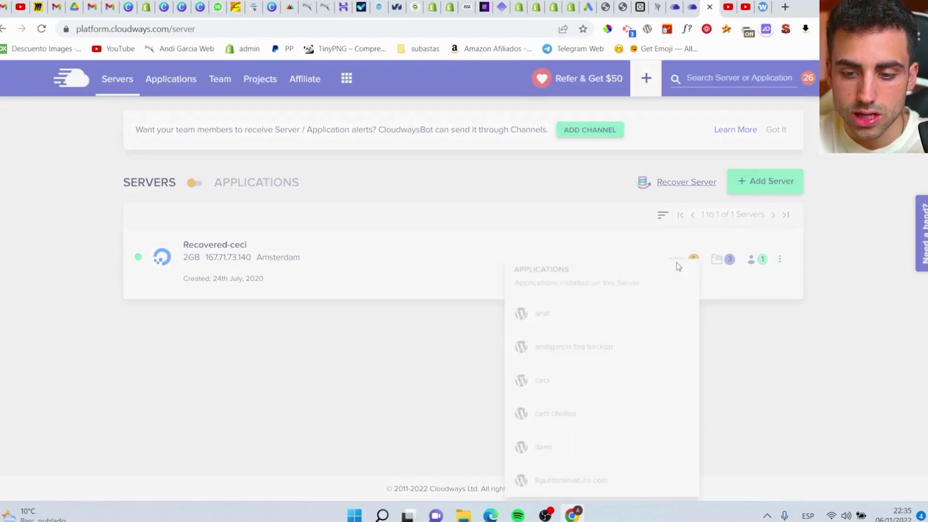
pyautogui.click(321, 348)
pyautogui.click(232, 248)
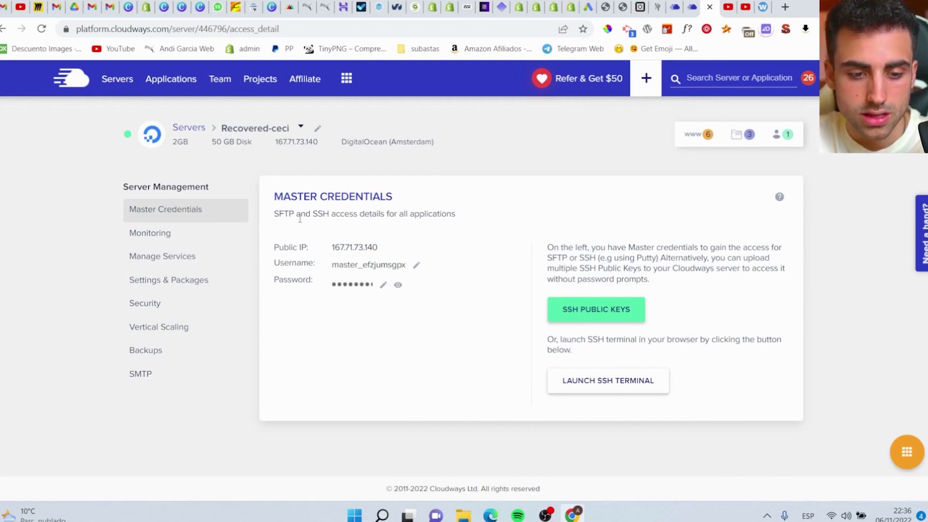
# Open the server's Monitoring summary and highlight the RAM usage figures.
pyautogui.click(193, 233)
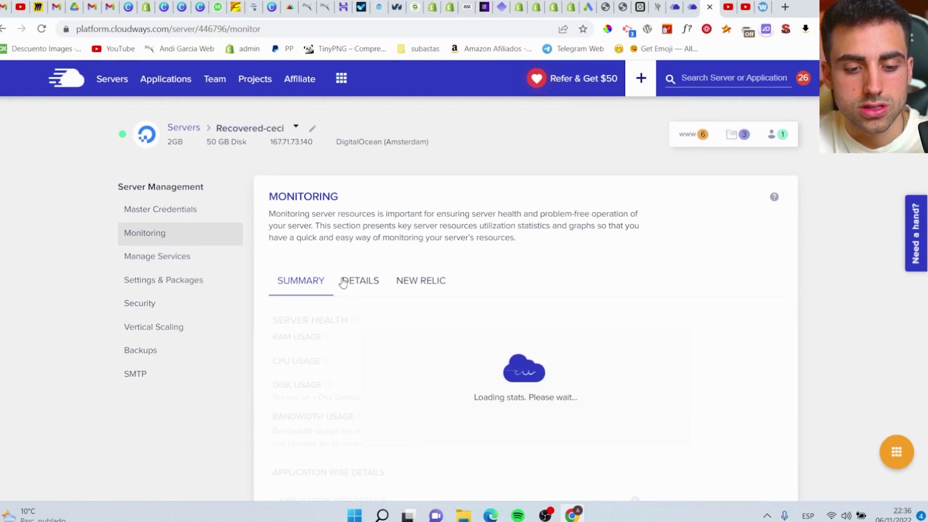
pyautogui.scroll(-2, 343, 282)
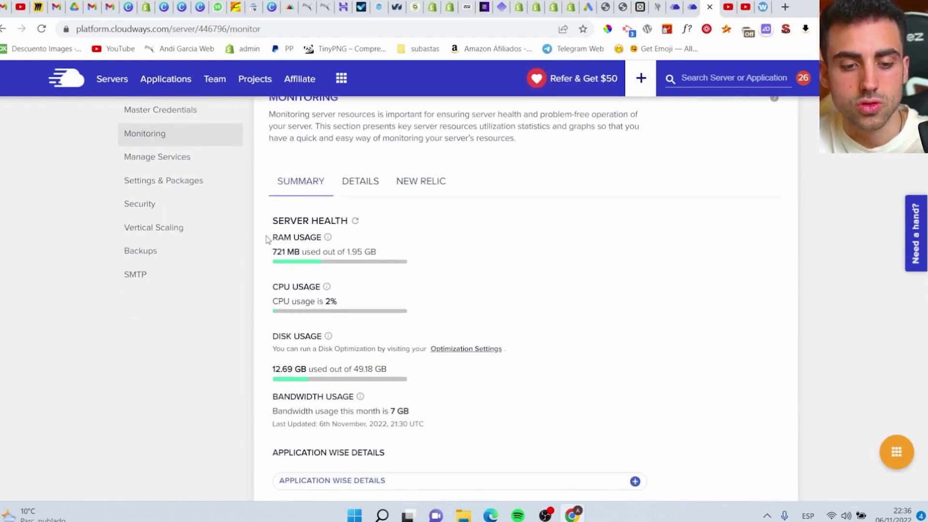
pyautogui.moveTo(267, 240); pyautogui.dragTo(435, 267)
pyautogui.click(435, 268)
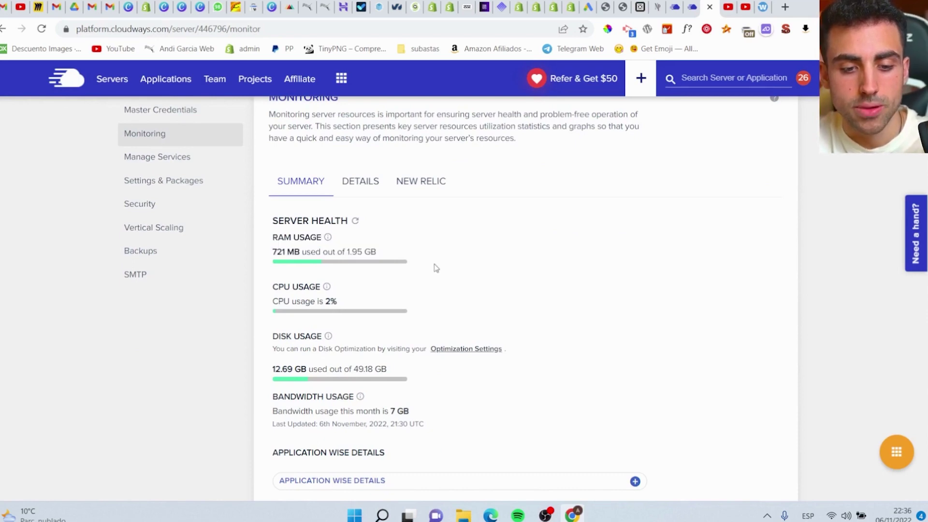
pyautogui.moveTo(264, 253); pyautogui.dragTo(433, 261)
pyautogui.click(438, 262)
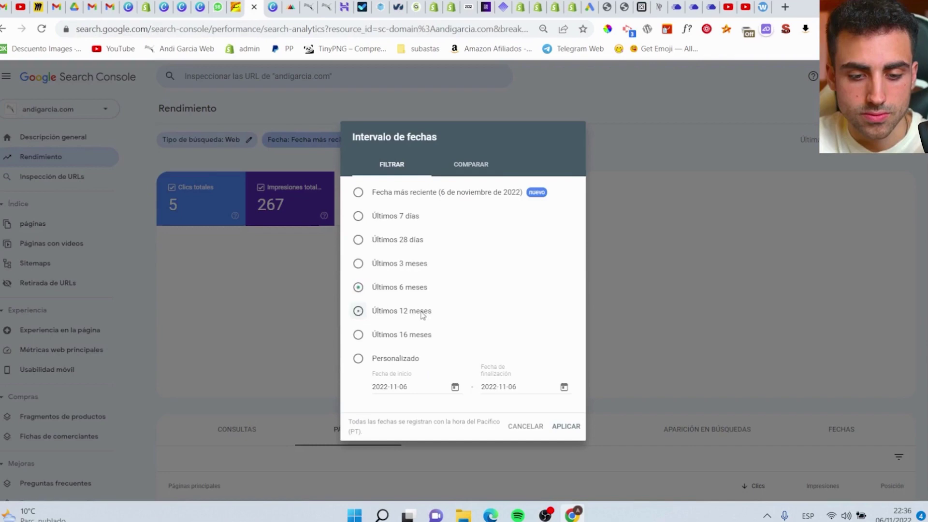
# Filter the Google Search Console performance report to the last 12 months.
pyautogui.click(422, 312)
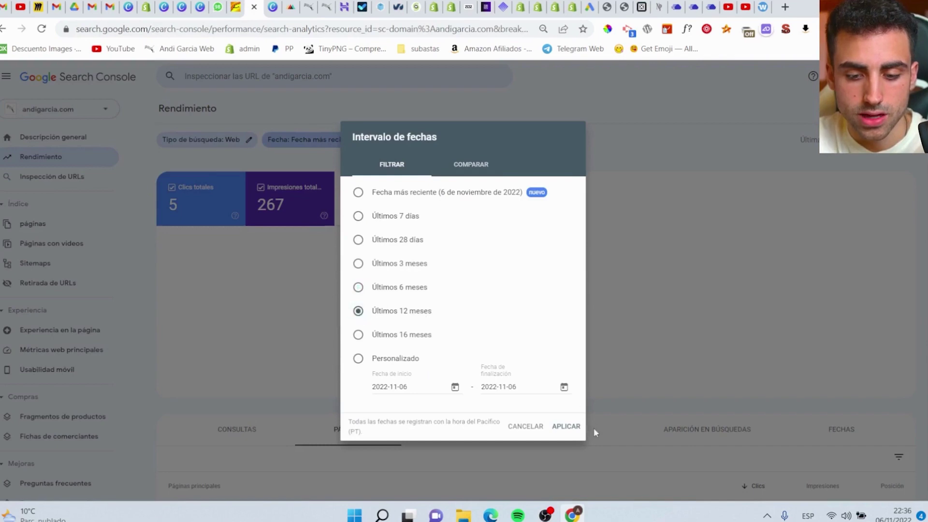
pyautogui.click(575, 429)
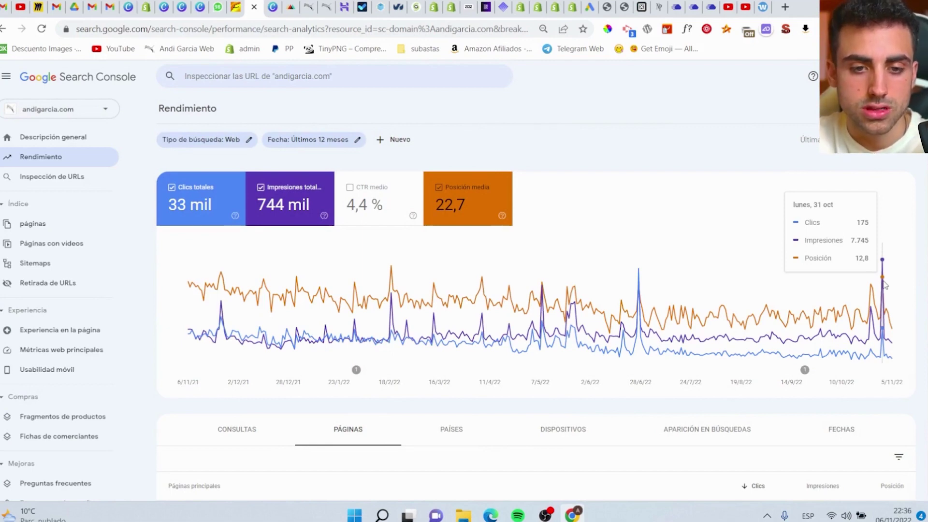
# Return to the Cloudways monitoring summary and compare the RAM usage with the CPU usage, highlighting the CPU reading.
pyautogui.click(714, 4)
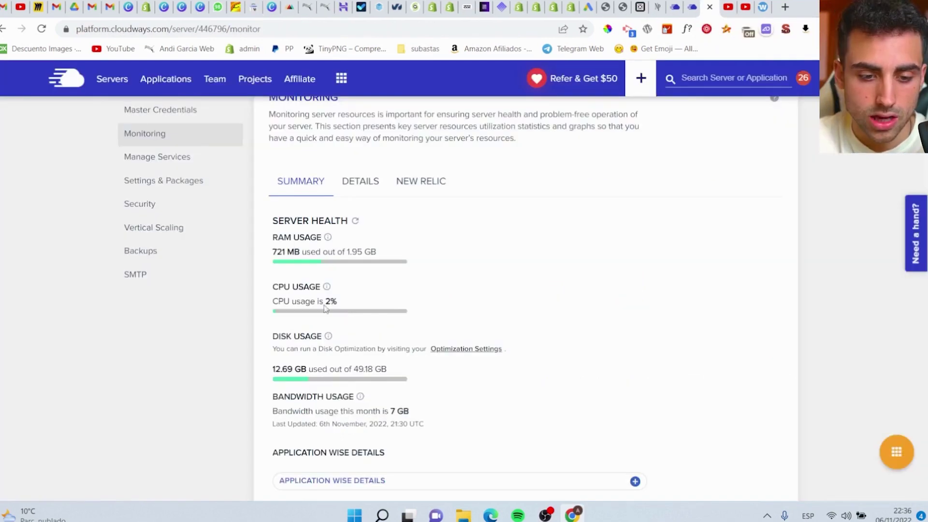
pyautogui.doubleClick(377, 253)
pyautogui.click(374, 256)
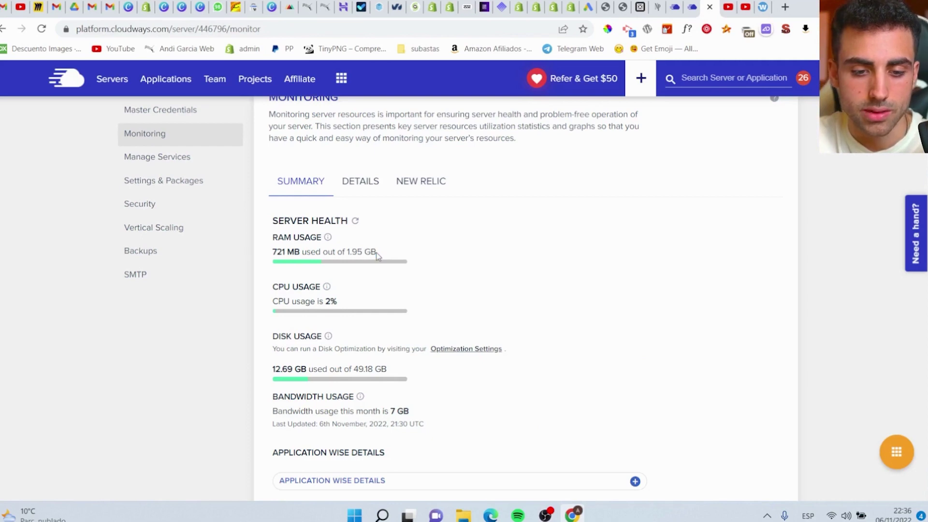
pyautogui.moveTo(269, 285); pyautogui.dragTo(363, 303)
pyautogui.click(363, 303)
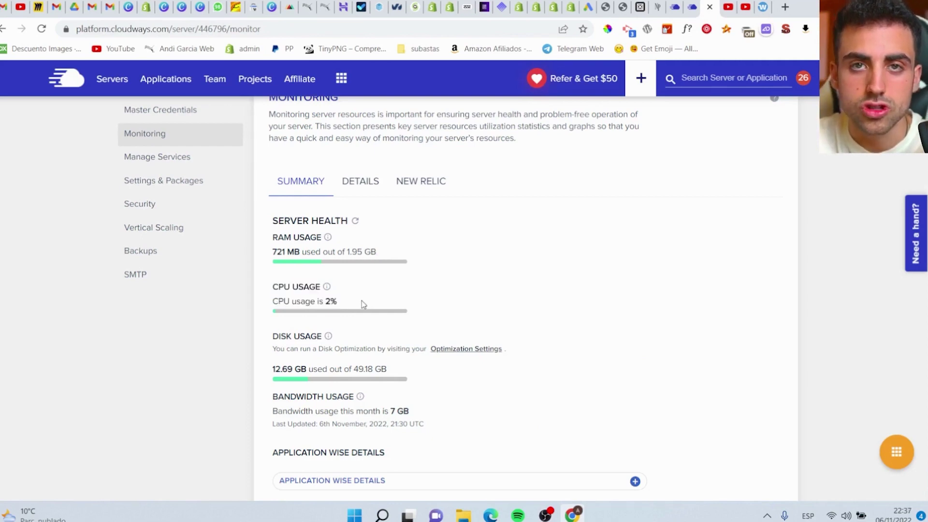
# Examine the server's disk usage and monthly bandwidth usage, highlighting both readings in the monitoring summary.
pyautogui.scroll(-1, 361, 300)
pyautogui.moveTo(271, 296); pyautogui.dragTo(412, 329)
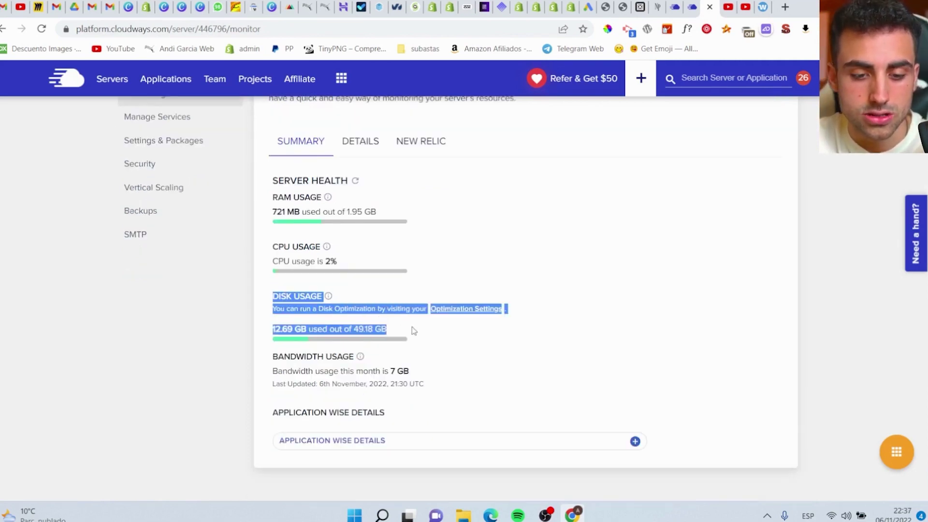
pyautogui.click(412, 329)
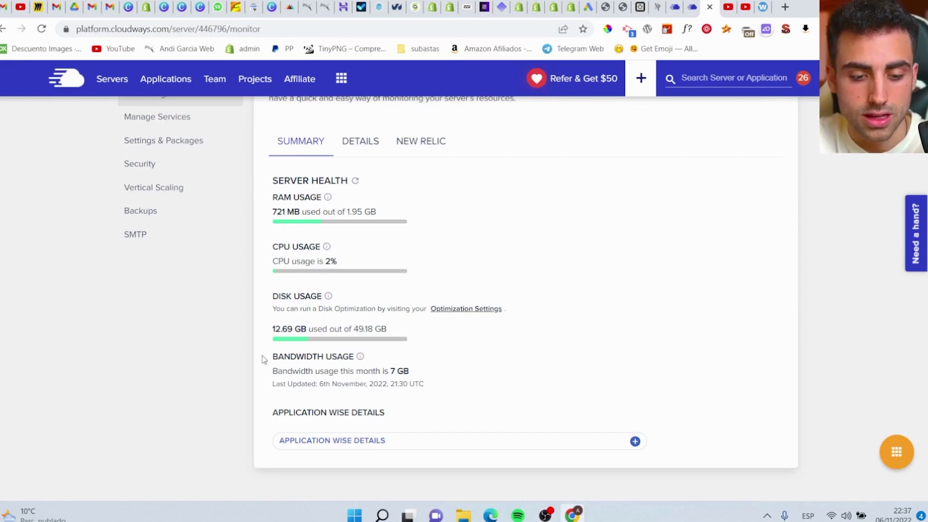
pyautogui.moveTo(263, 356); pyautogui.dragTo(416, 373)
pyautogui.click(416, 371)
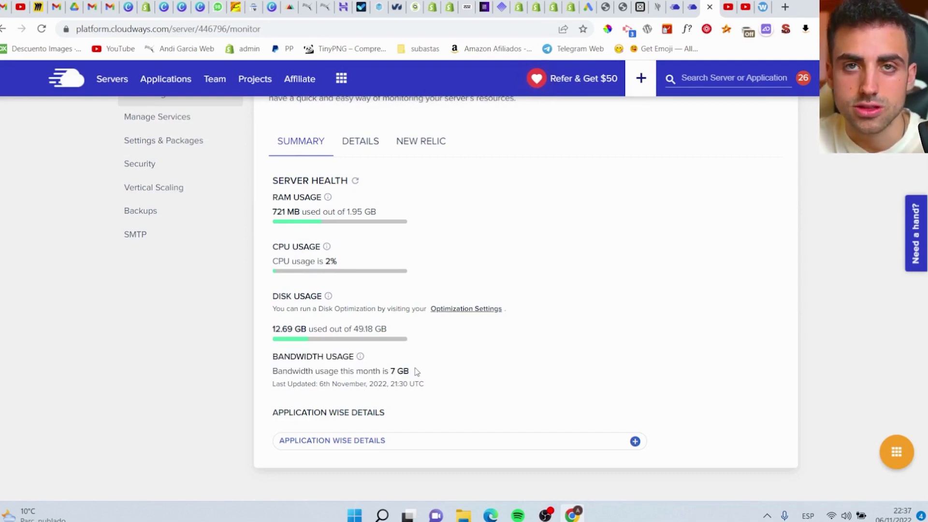
pyautogui.scroll(1, 416, 372)
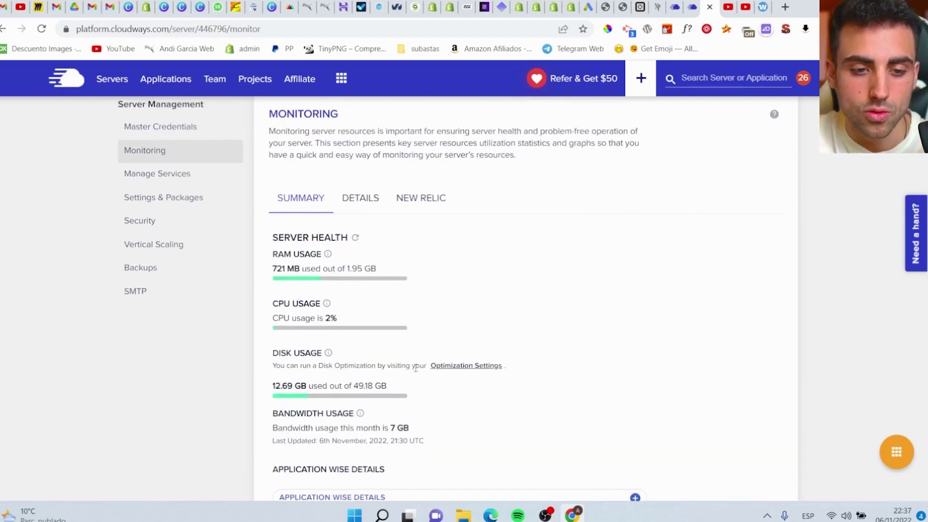
pyautogui.scroll(-1, 415, 368)
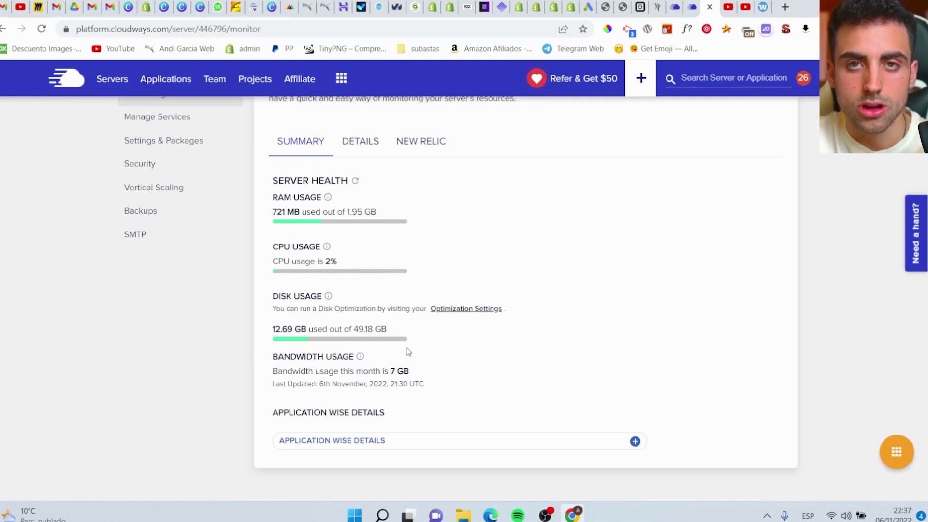
# Examine the detailed Idle CPU graph for the server over the 6 Months period.
pyautogui.click(360, 141)
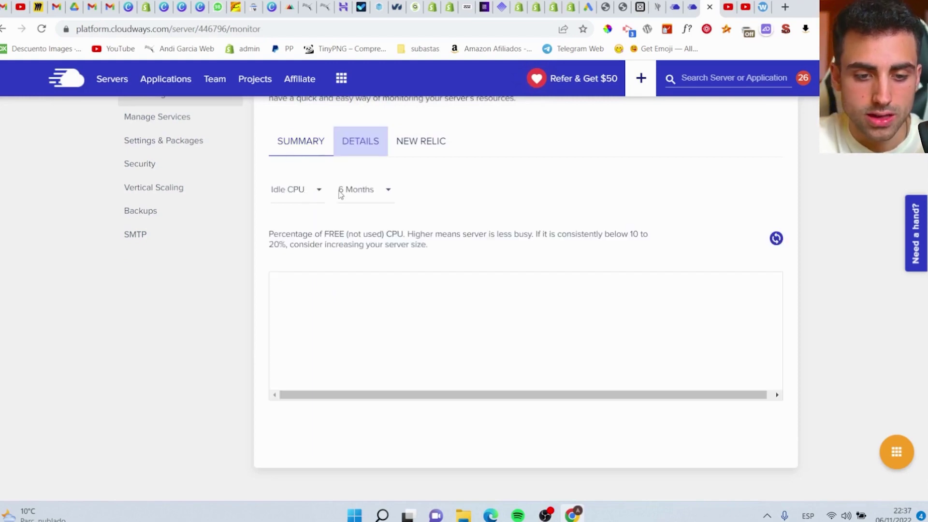
pyautogui.scroll(-2, 242, 321)
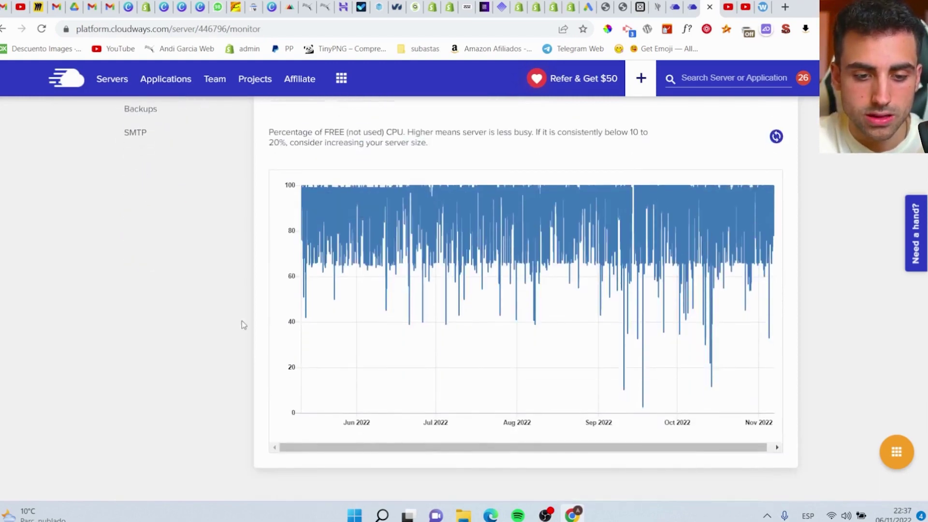
pyautogui.scroll(1, 270, 249)
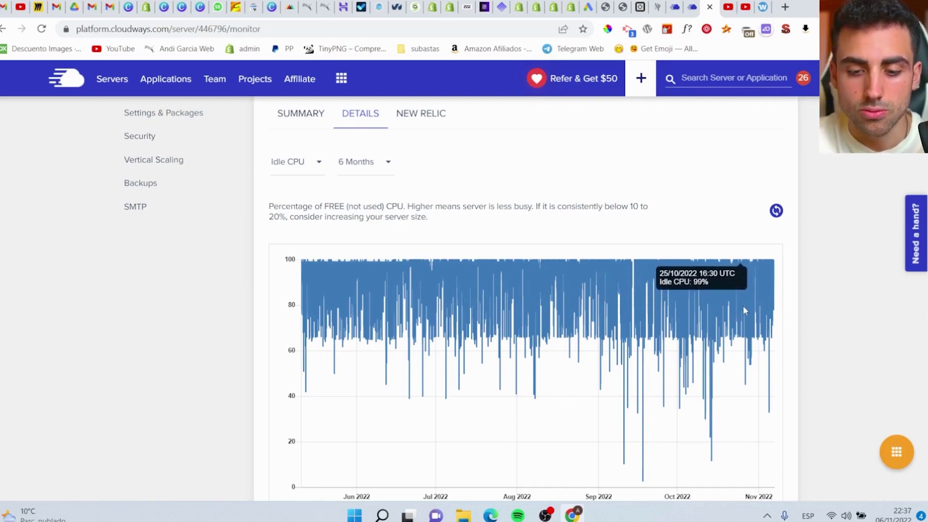
pyautogui.scroll(-2, 743, 308)
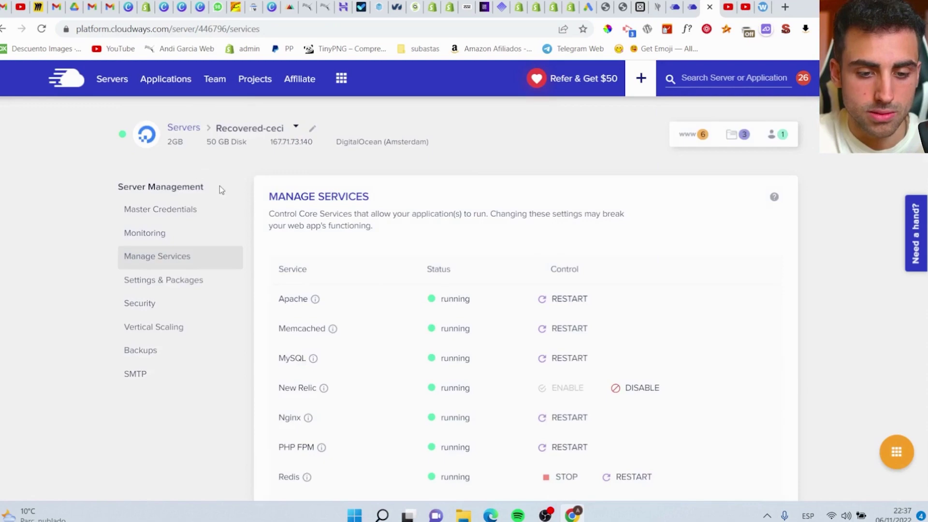
# Look over the Manage Services list of the server, highlighting the services with their status and controls.
pyautogui.scroll(-2, 384, 302)
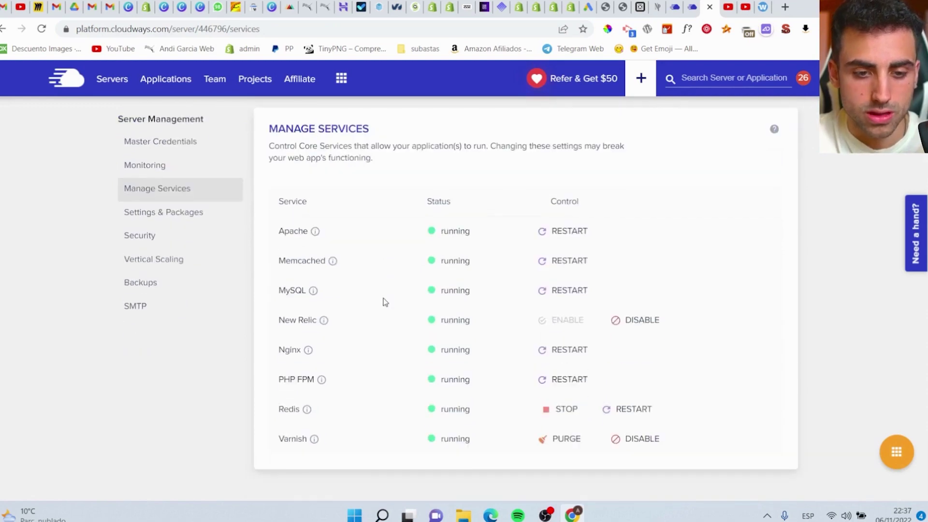
pyautogui.moveTo(273, 199); pyautogui.dragTo(696, 371)
pyautogui.click(710, 367)
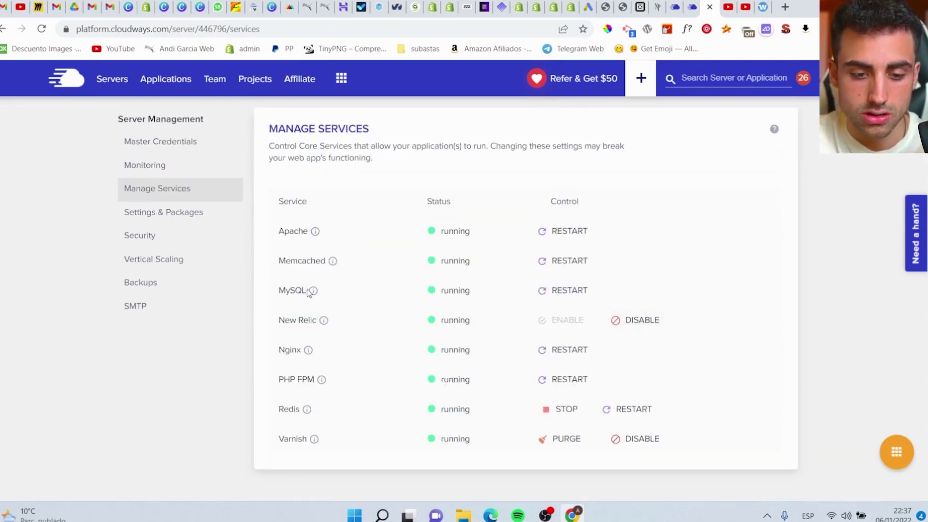
# Look over the server's basic Settings & Packages options and its SSH/SFTP security settings.
pyautogui.click(195, 214)
pyautogui.scroll(1, 326, 252)
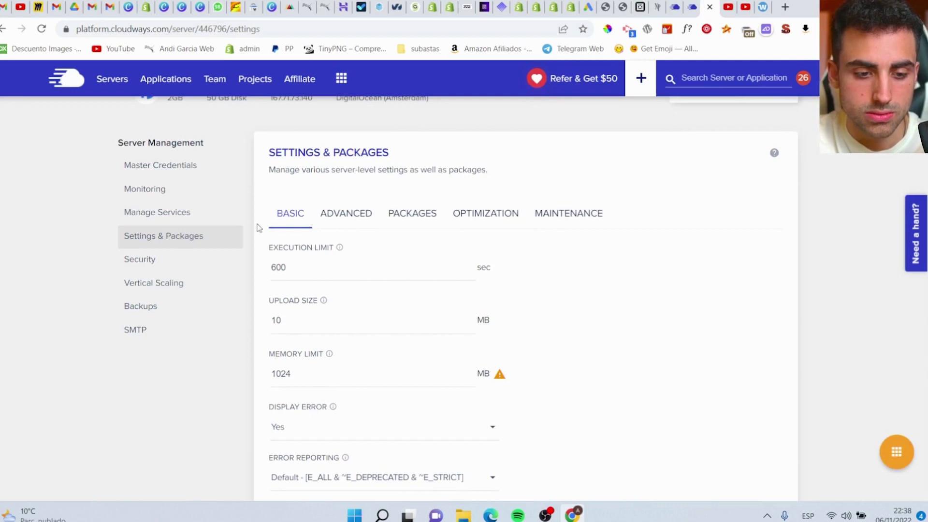
pyautogui.click(198, 259)
pyautogui.scroll(-1, 376, 283)
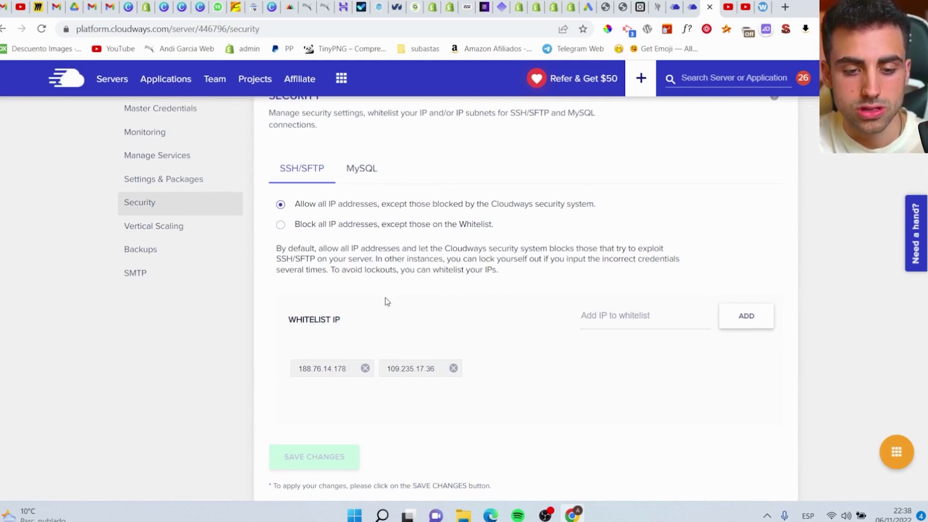
# Preview the 8GB server size in Vertical Scaling without applying it, and check the server's backup settings.
pyautogui.click(171, 234)
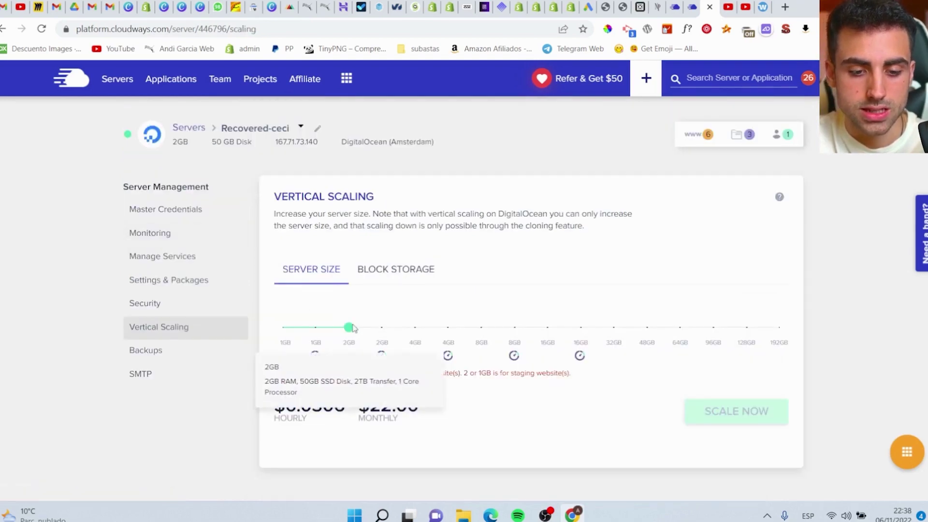
pyautogui.moveTo(348, 327); pyautogui.dragTo(479, 327)
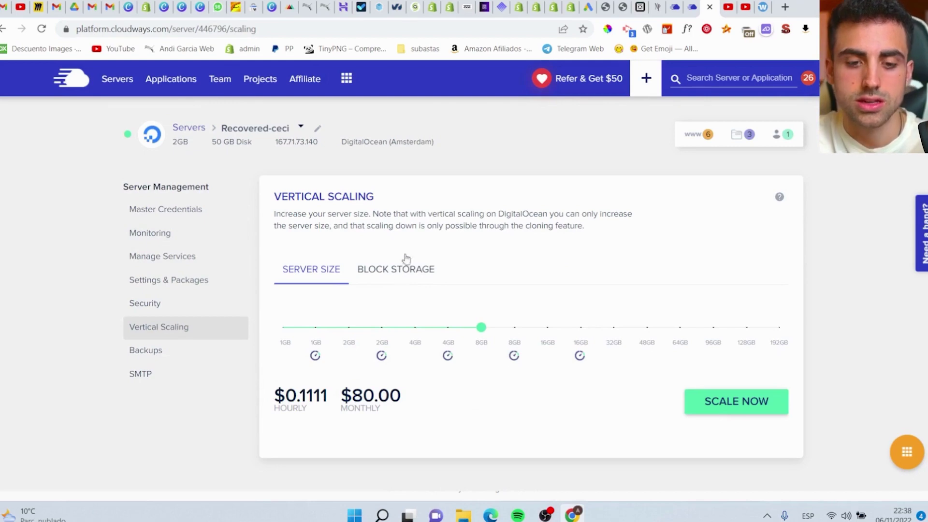
pyautogui.click(173, 362)
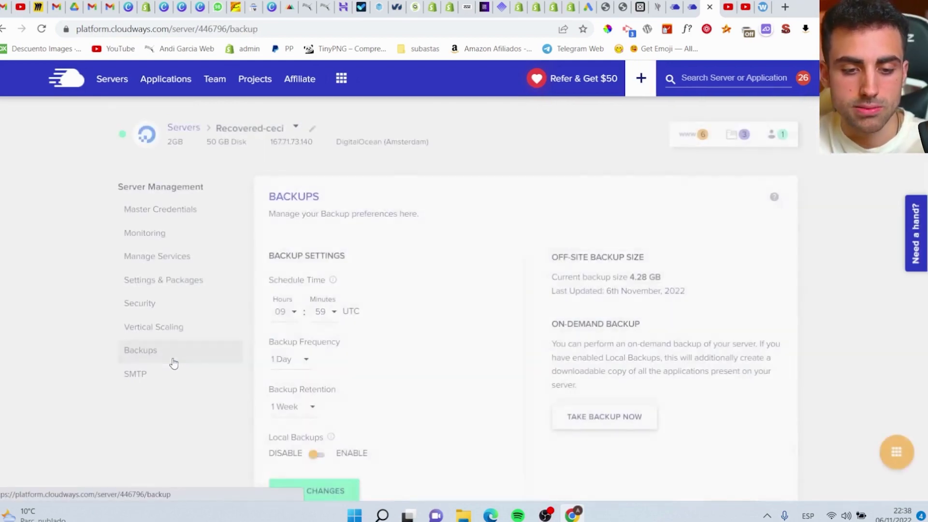
pyautogui.scroll(-2, 293, 338)
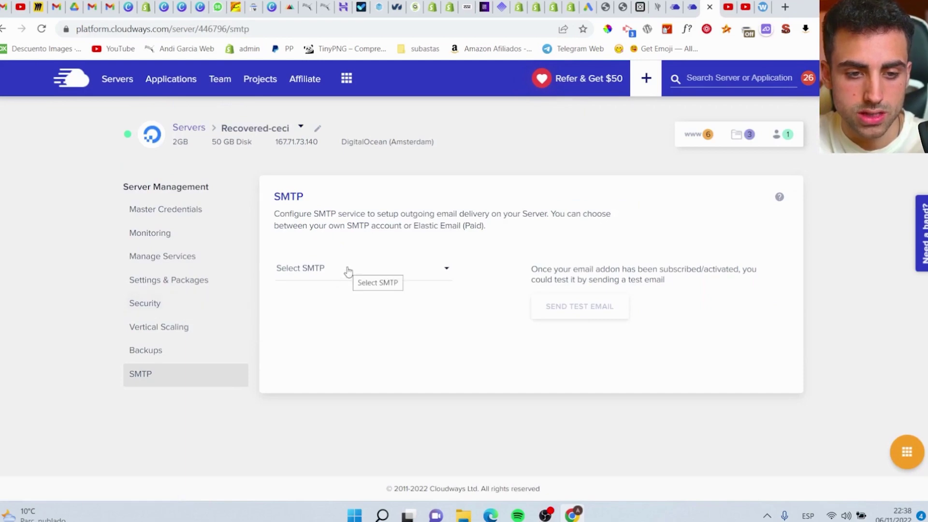
# Open the applications list and start adding a new application on the Recovered-ceci server.
pyautogui.click(181, 81)
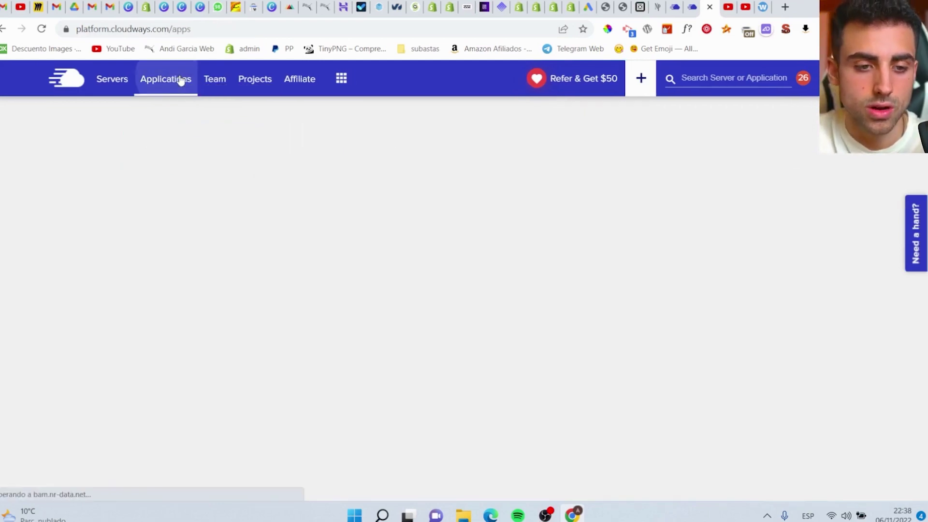
pyautogui.click(749, 181)
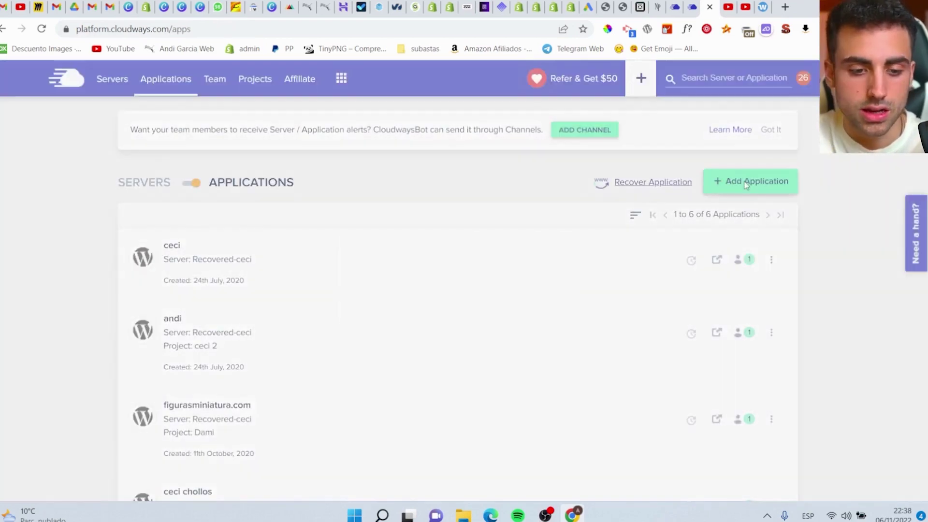
pyautogui.click(385, 275)
pyautogui.click(347, 305)
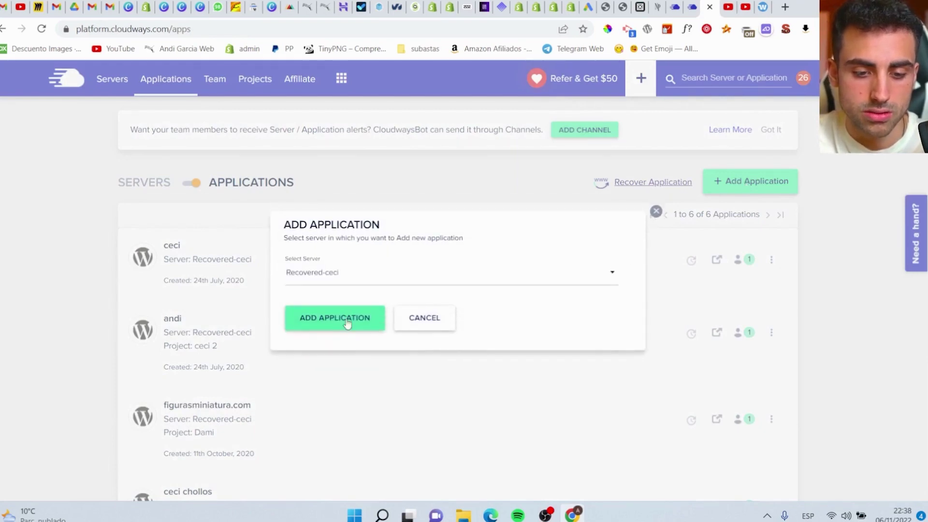
pyautogui.click(346, 321)
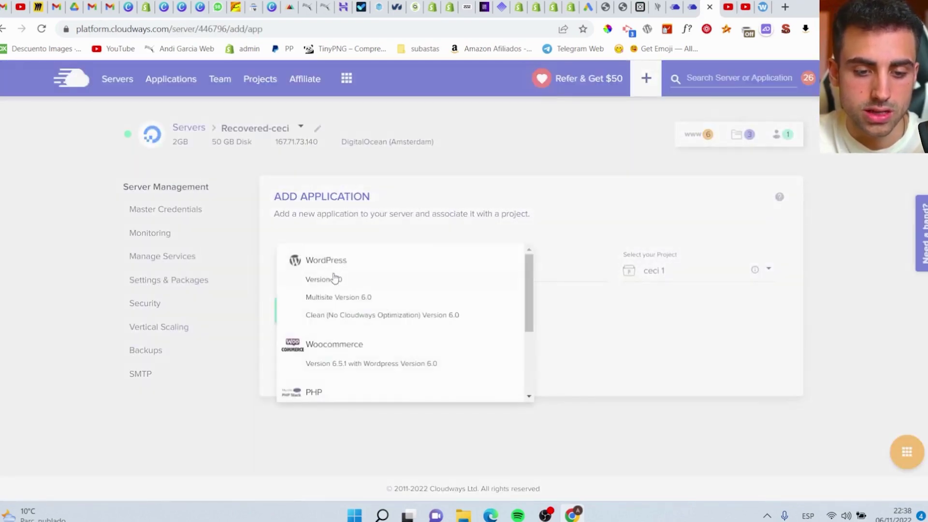
# Browse the installable application types for the new application, from WordPress and Woocommerce to PHP, Laravel and Magento.
pyautogui.scroll(-2, 329, 287)
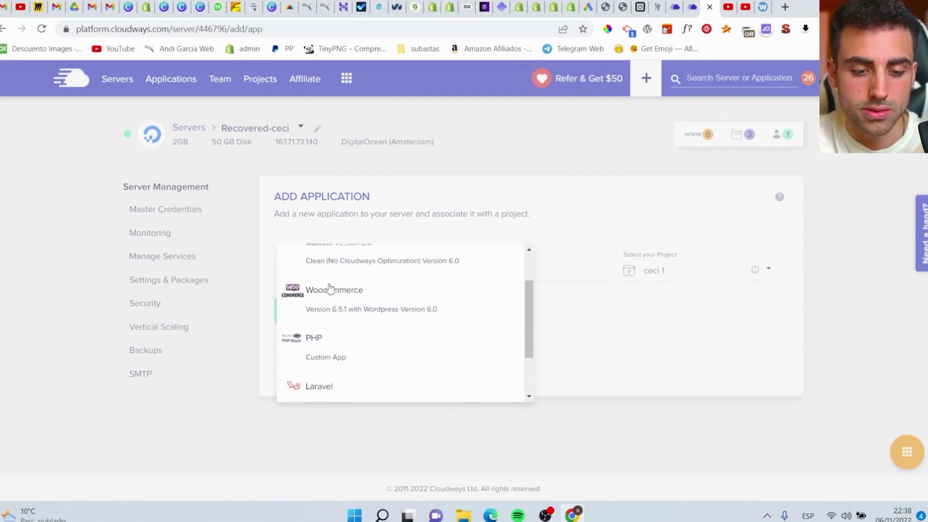
pyautogui.scroll(-1, 326, 356)
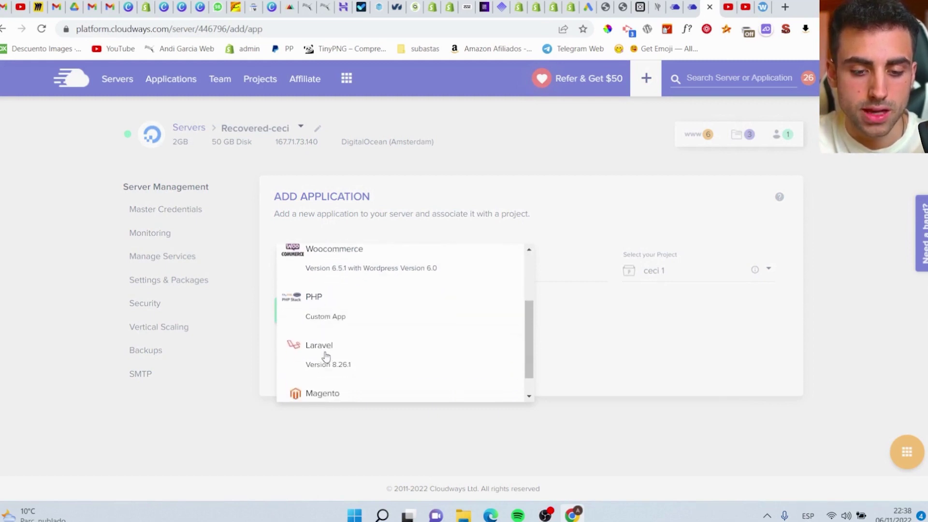
pyautogui.scroll(-1, 341, 352)
pyautogui.scroll(3, 331, 383)
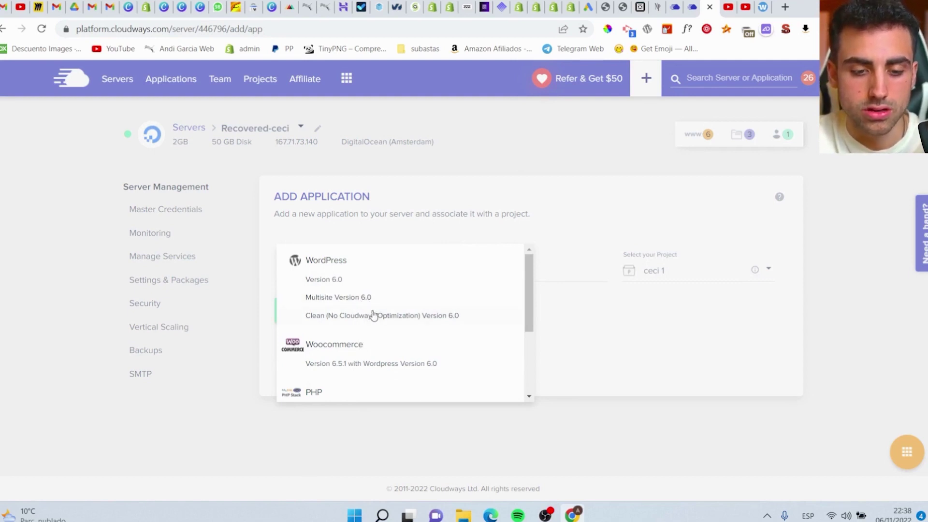
# Fill in the new application form with WordPress Version 6.0 and the name 2, and leave it unsubmitted for the server's Master Credentials.
pyautogui.click(366, 280)
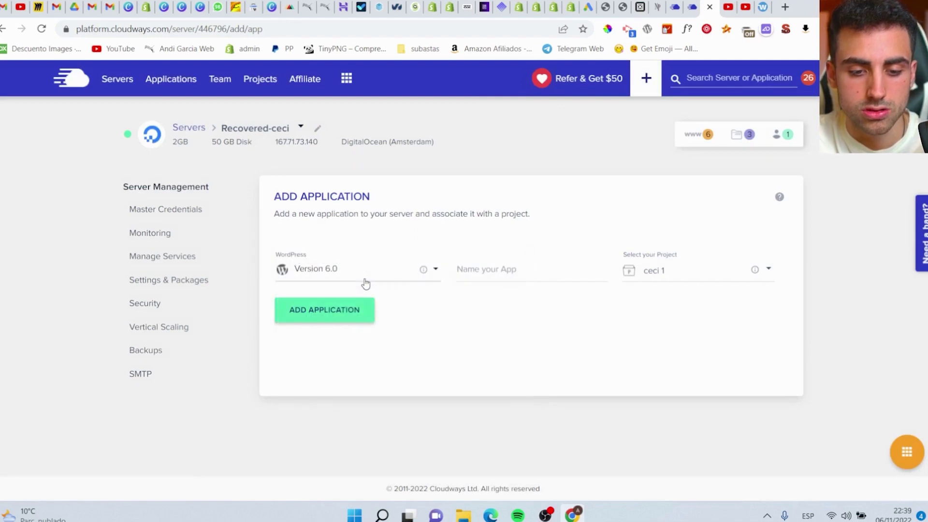
pyautogui.click(488, 274)
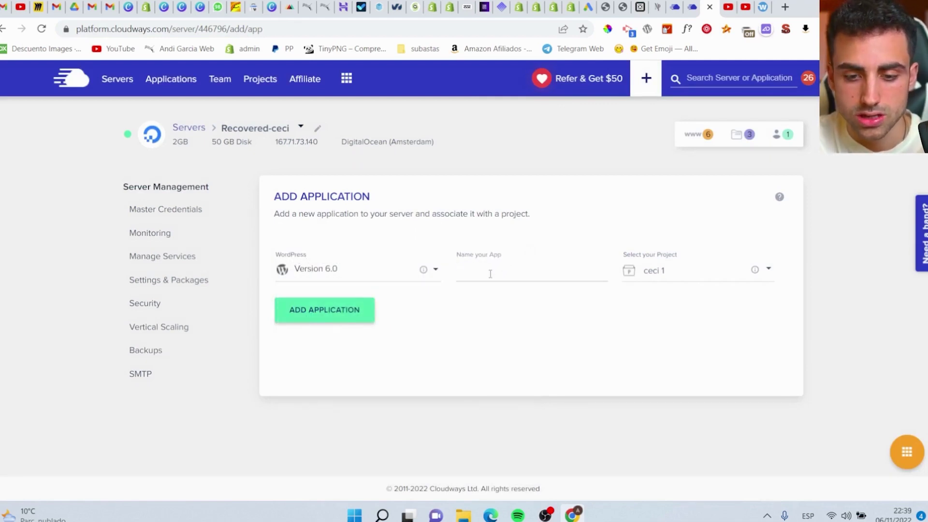
pyautogui.write('2')
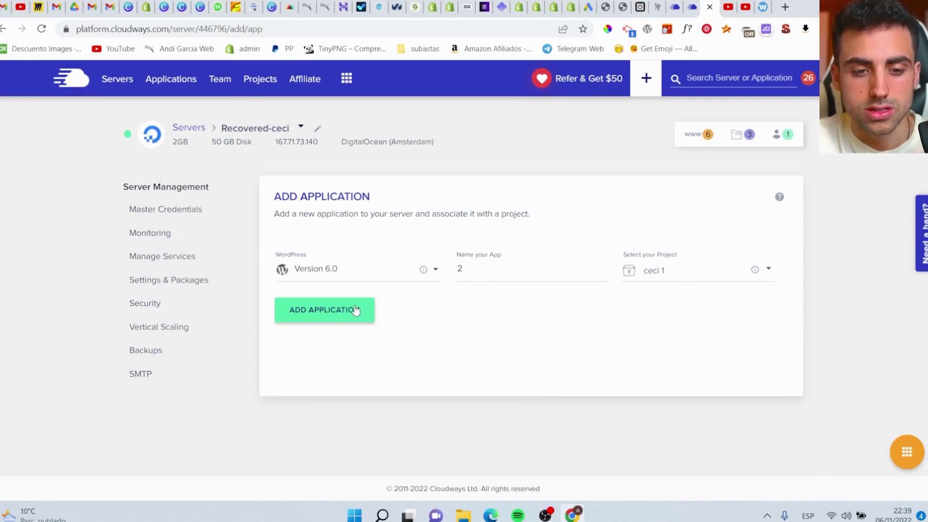
pyautogui.click(169, 211)
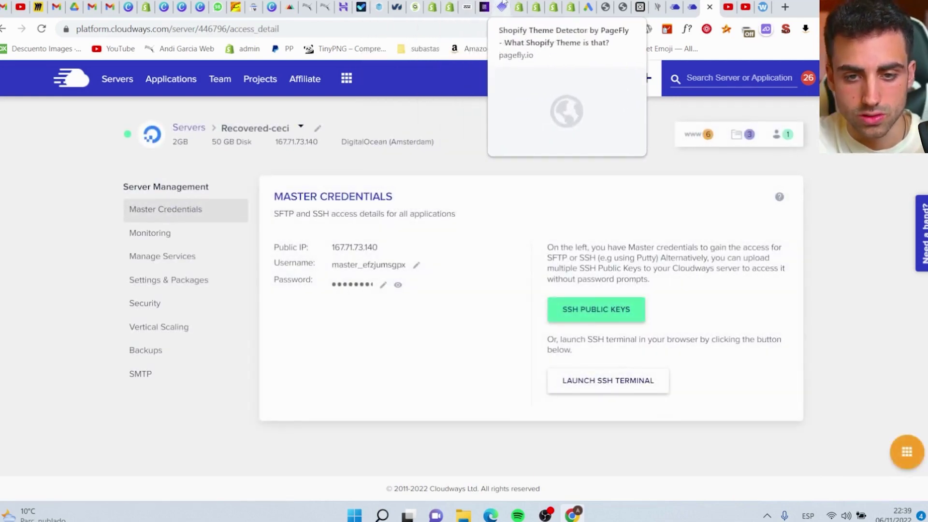
# Look over the Sitechecker hosting result and the Cloudways pricing page, and return to the Recovered-ceci server's monitoring page.
pyautogui.click(346, 5)
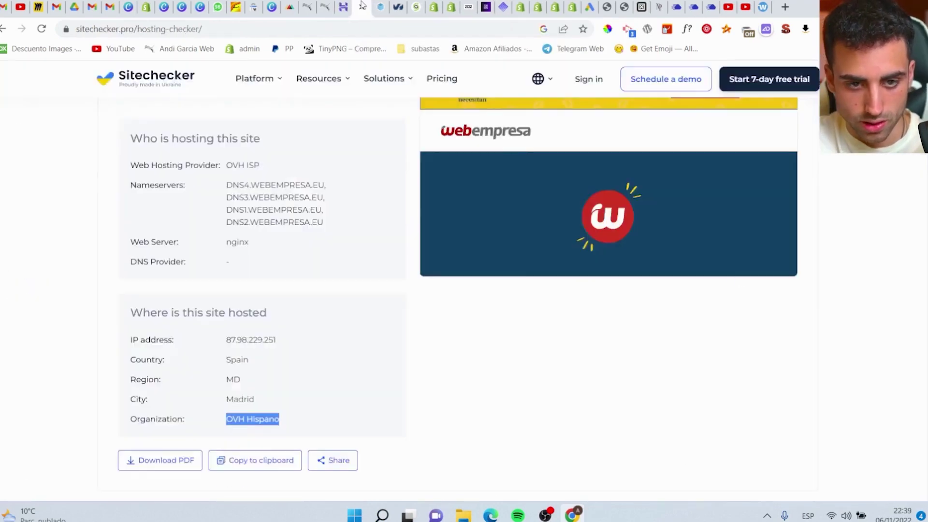
pyautogui.click(360, 6)
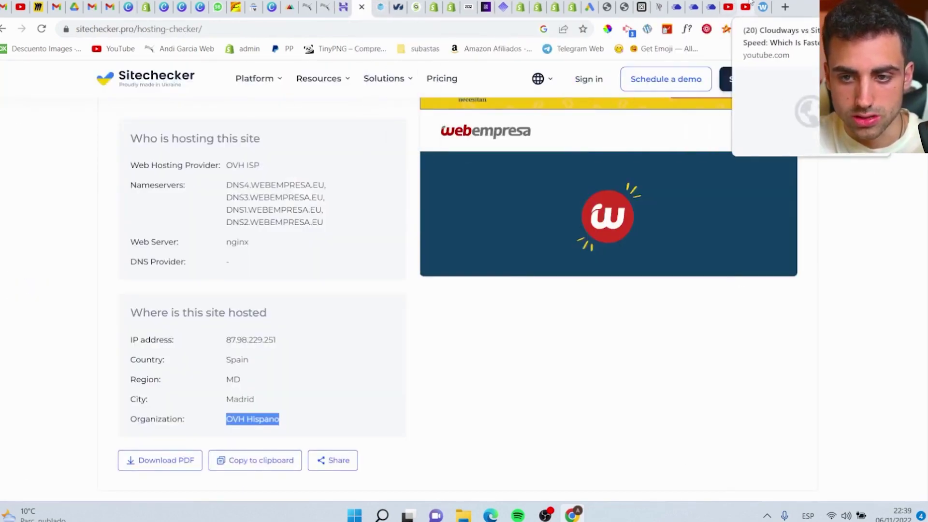
pyautogui.click(692, 6)
pyautogui.click(674, 6)
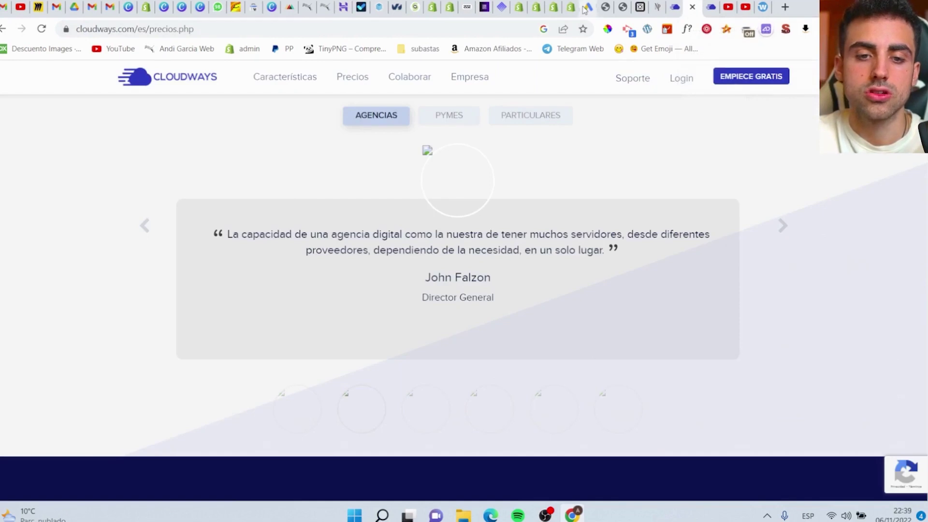
pyautogui.moveTo(633, 78)
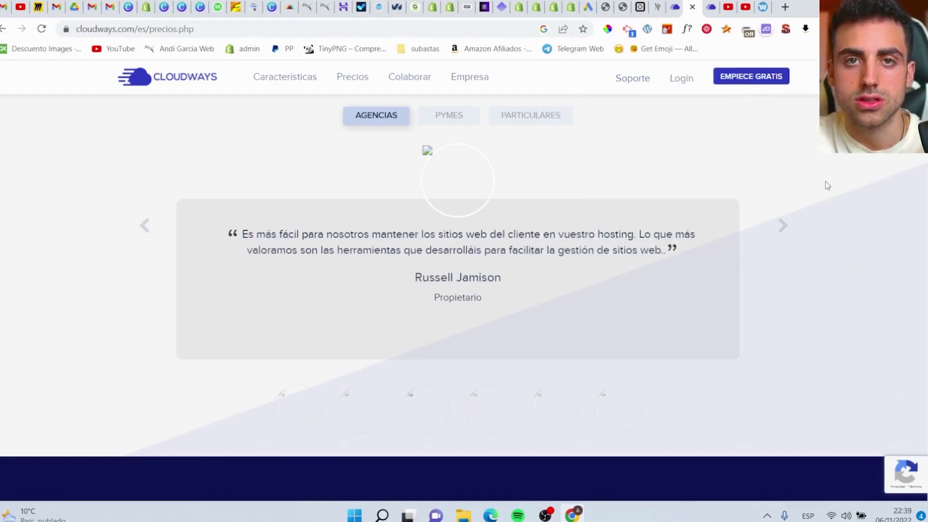
pyautogui.click(728, 6)
pyautogui.click(711, 6)
pyautogui.click(674, 6)
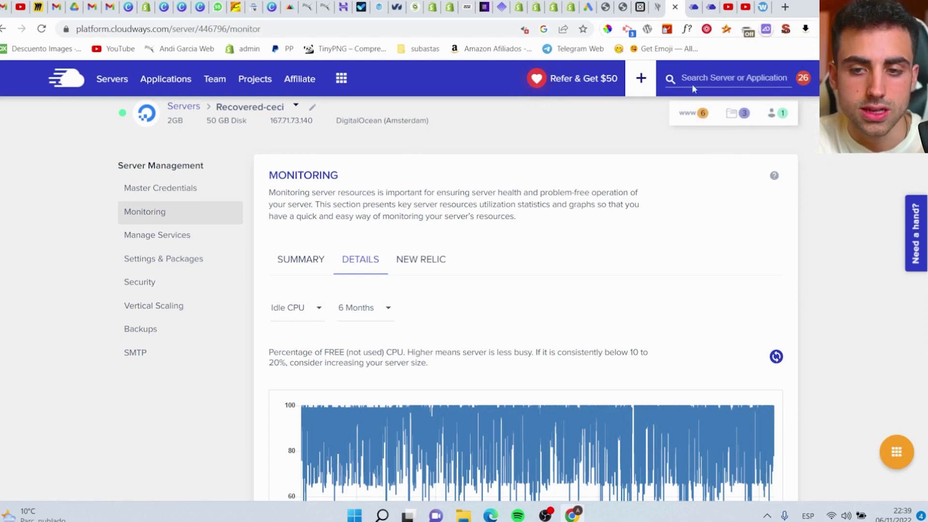
# Switch to the Hostinger panel and examine the ceciarmy.com dashboard's hosting, domain, email and backup overview.
pyautogui.click(343, 7)
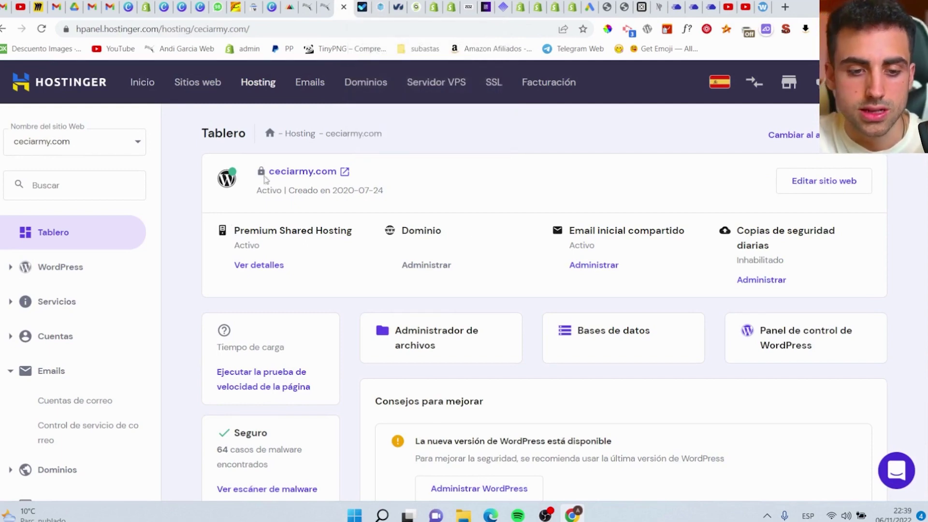
pyautogui.moveTo(261, 172); pyautogui.dragTo(434, 231)
pyautogui.click(484, 234)
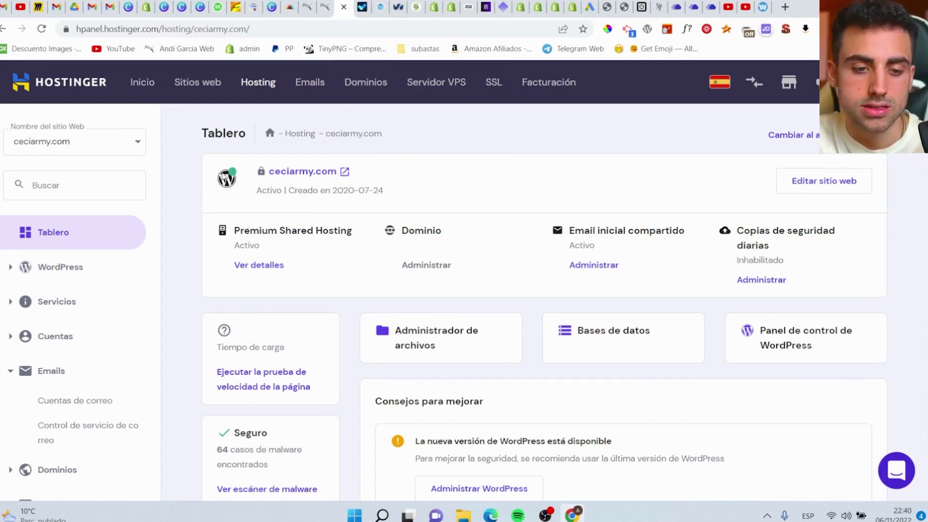
pyautogui.moveTo(211, 170); pyautogui.dragTo(650, 275)
pyautogui.click(650, 275)
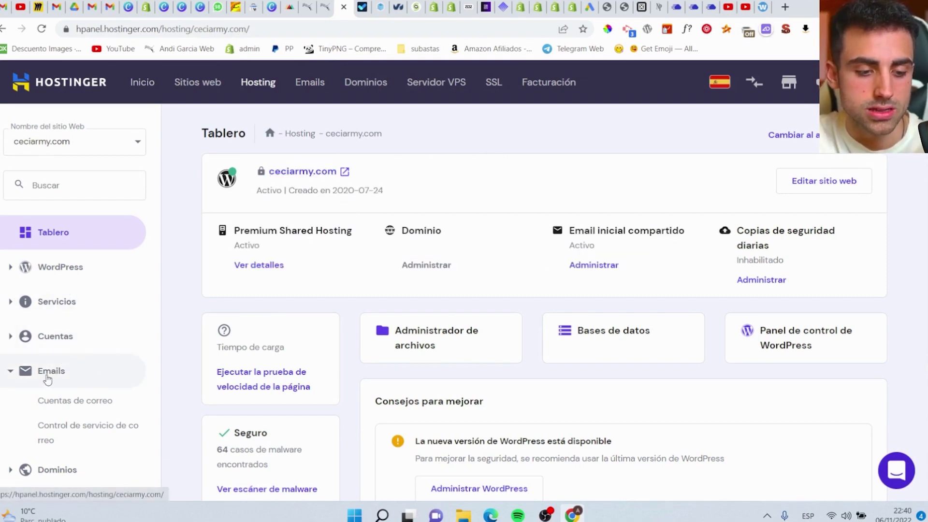
# Look at the Emails options in the Hostinger dashboard and the blank new-message window in Gmail.
pyautogui.scroll(-2, 101, 404)
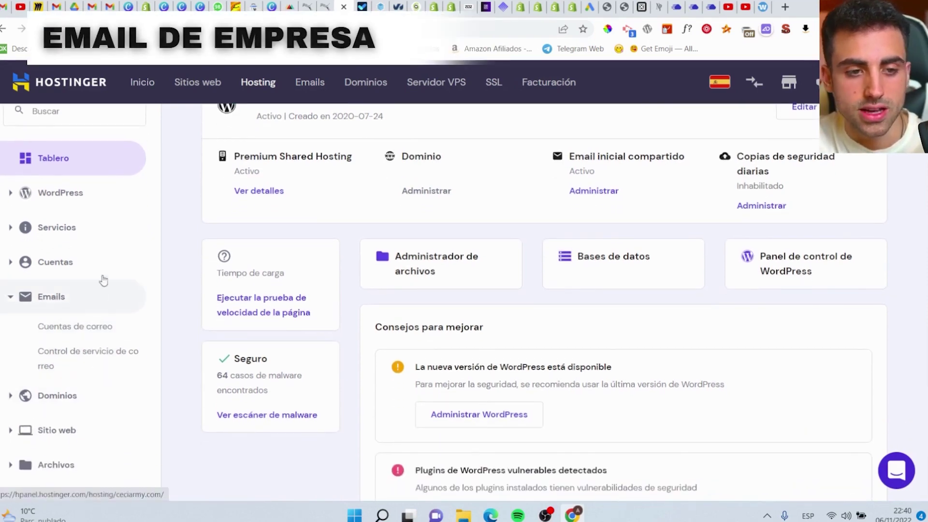
pyautogui.click(59, 6)
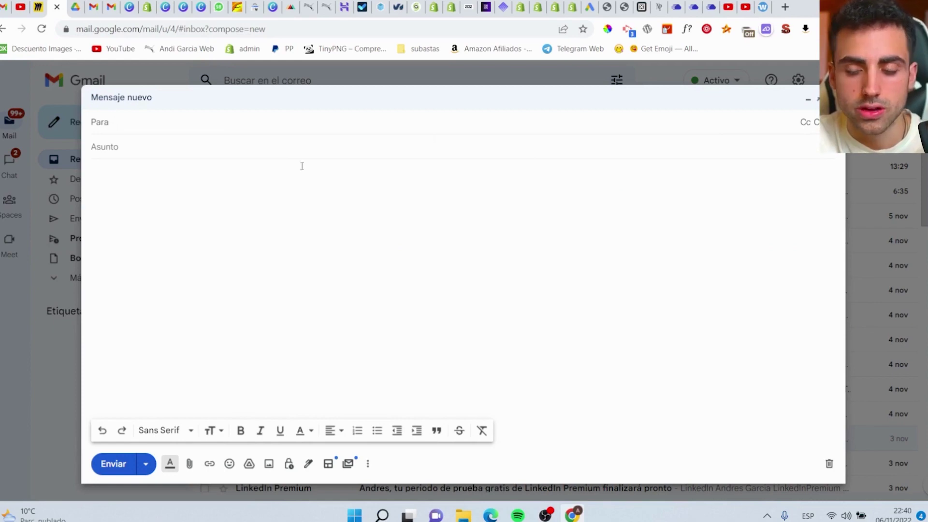
pyautogui.click(482, 173)
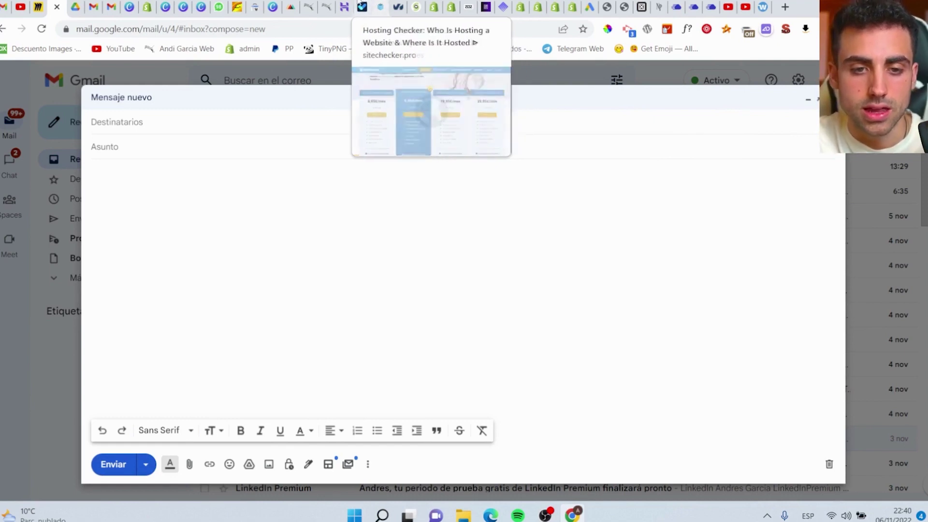
# Compare the ceciarmy.com dashboard in Hostinger with the six-month Idle CPU graph of the Cloudways server.
pyautogui.click(344, 6)
pyautogui.scroll(2, 369, 151)
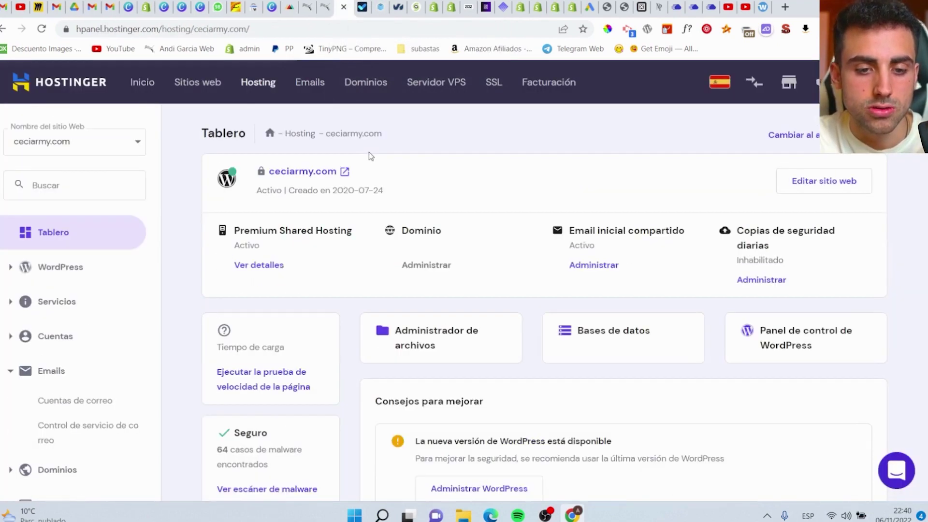
pyautogui.moveTo(200, 135); pyautogui.dragTo(410, 150)
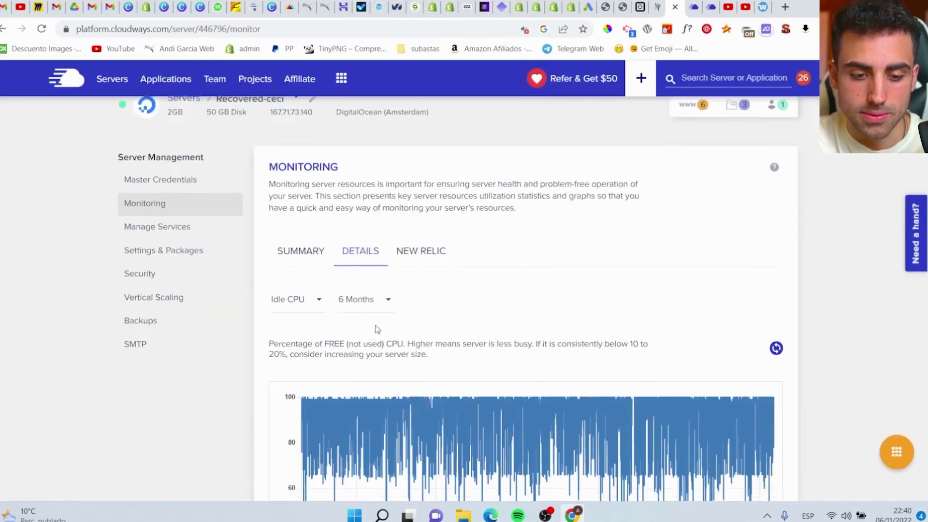
pyautogui.scroll(-3, 375, 324)
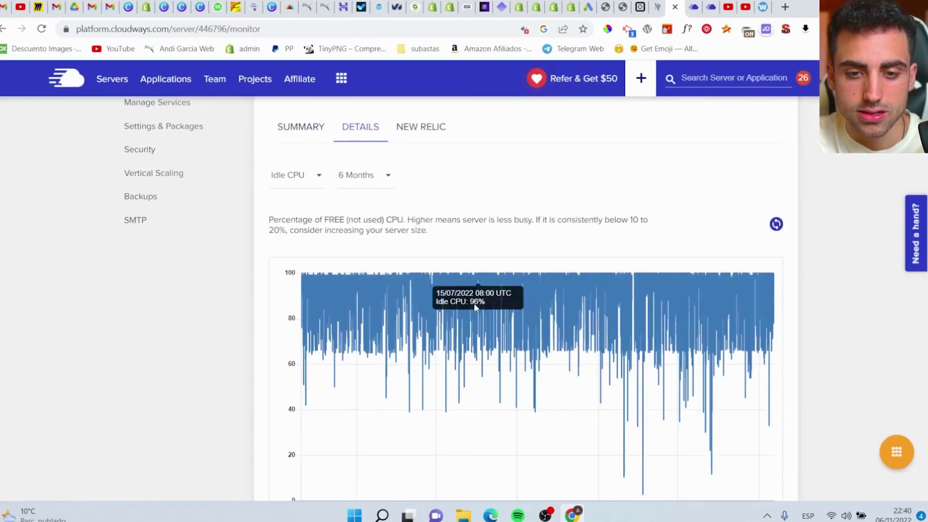